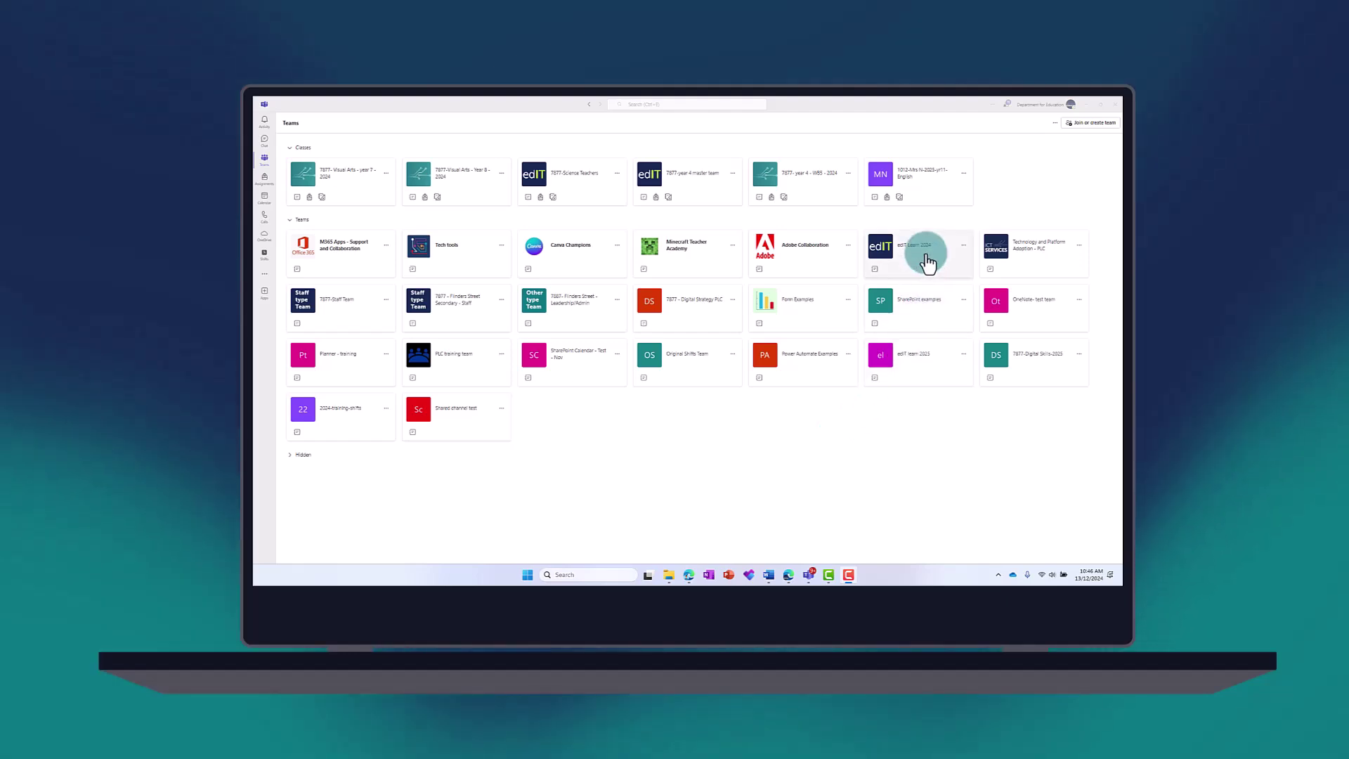
Open the edIT Learn 2024 team card to reach its General channel
left_click(925, 260)
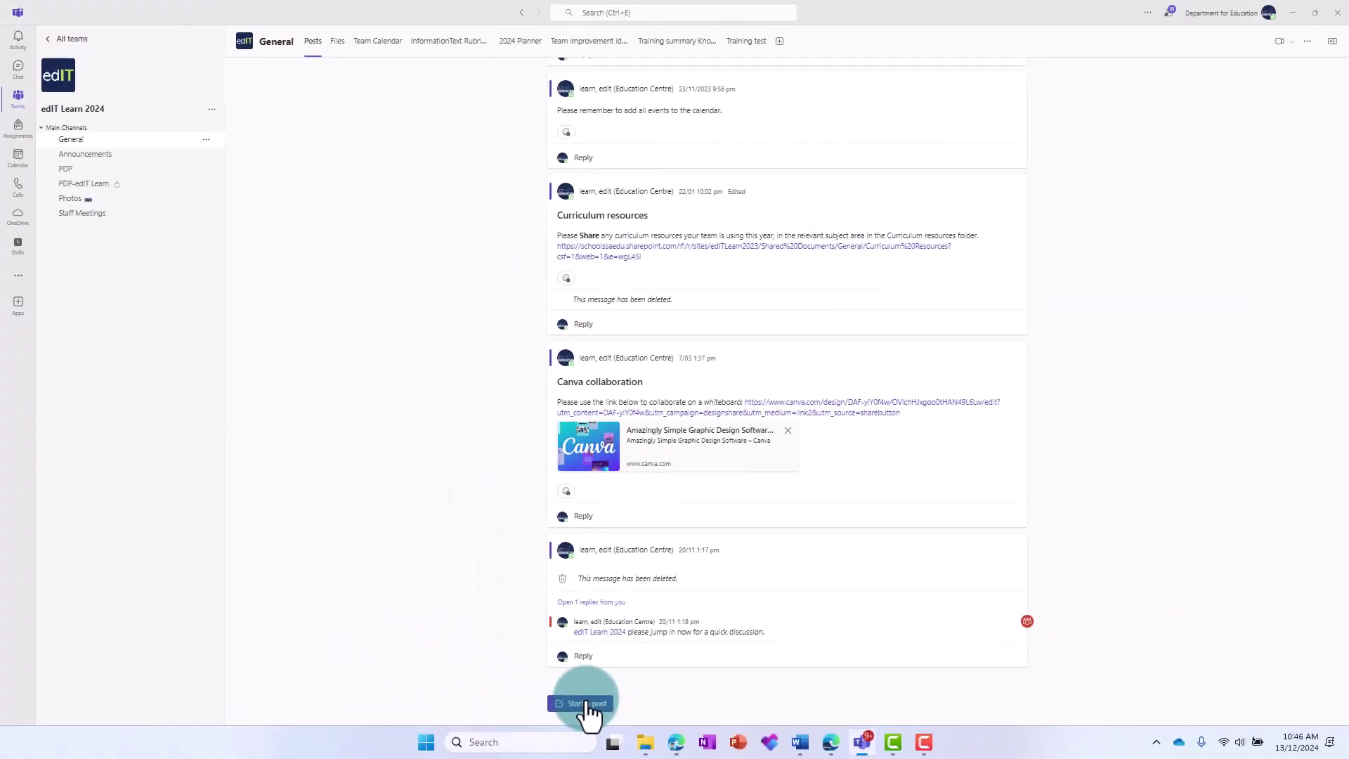
Publish the post 'Gettign prepared for next year' asking for training session preferences by COB
left_click(583, 701)
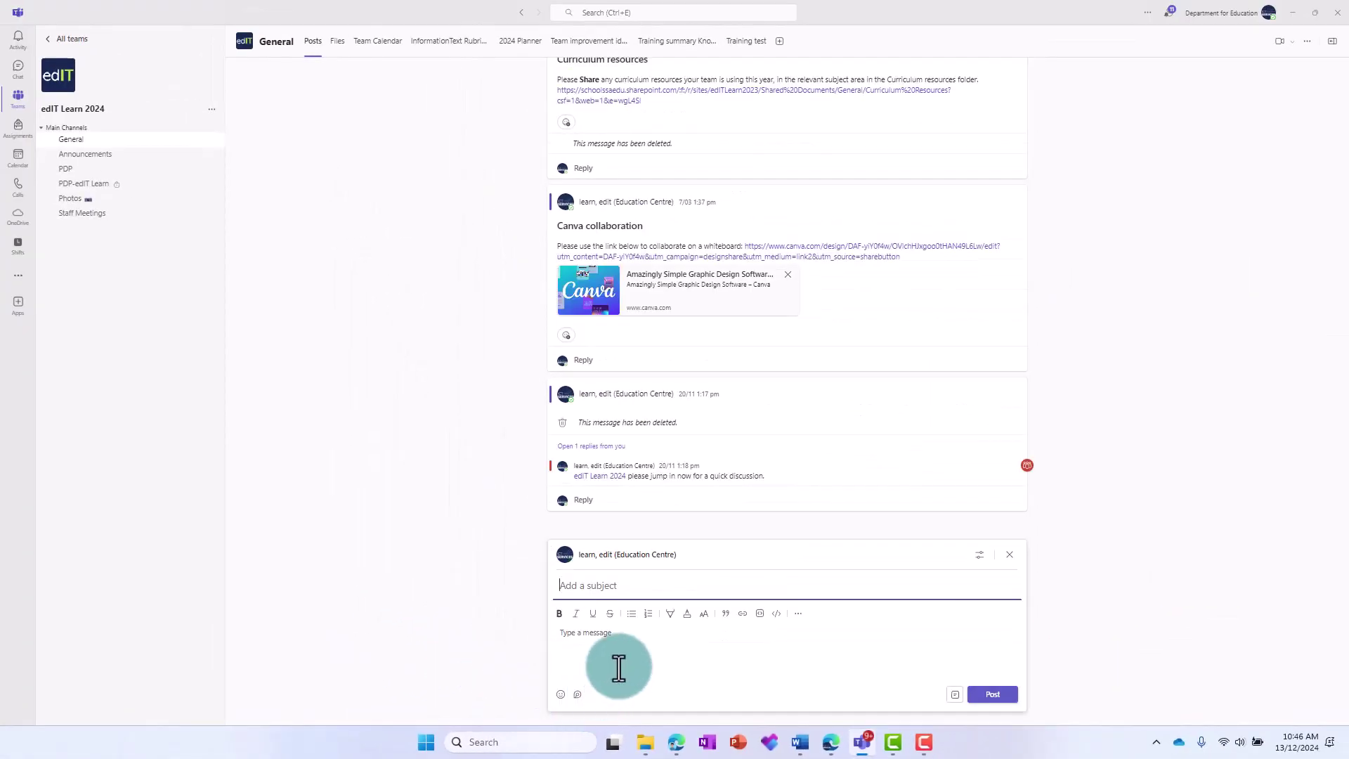
left_click(633, 585)
type("Gett")
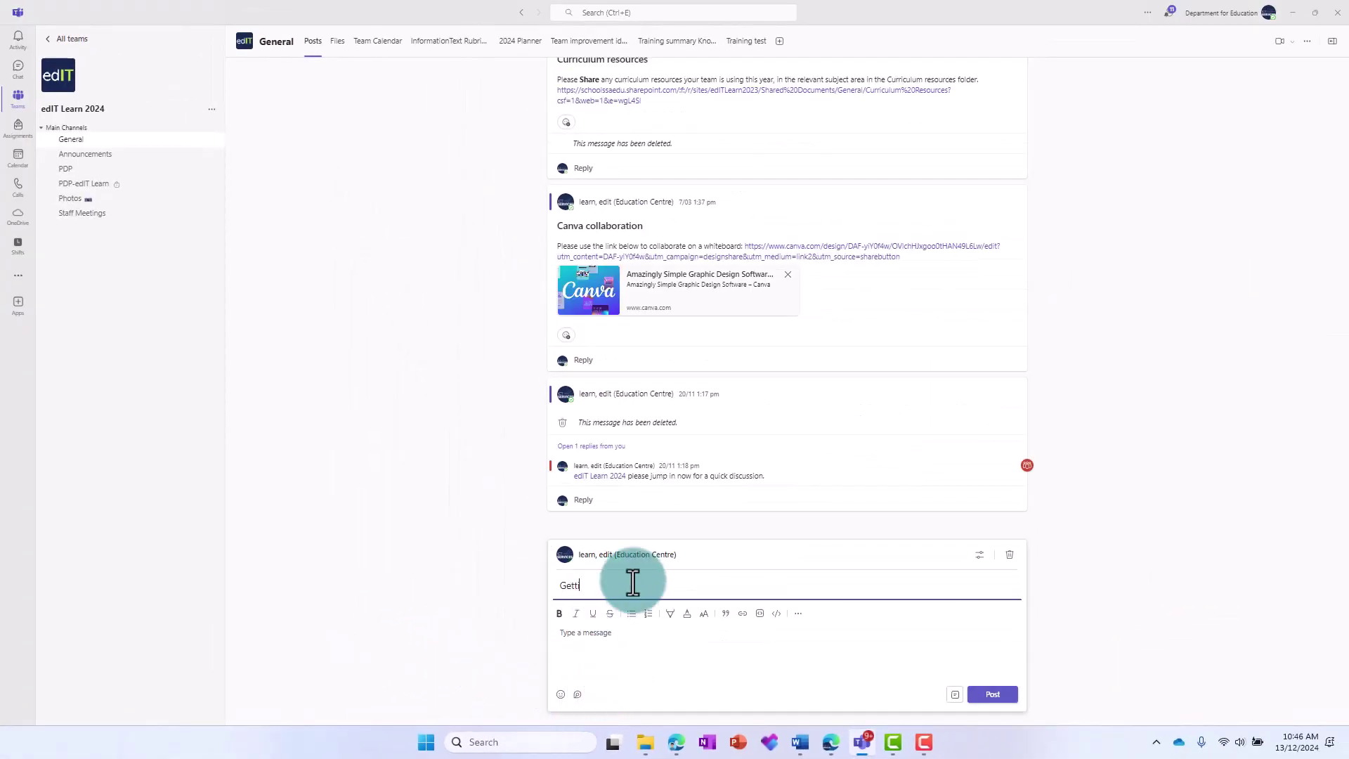
type("ign prepared for ")
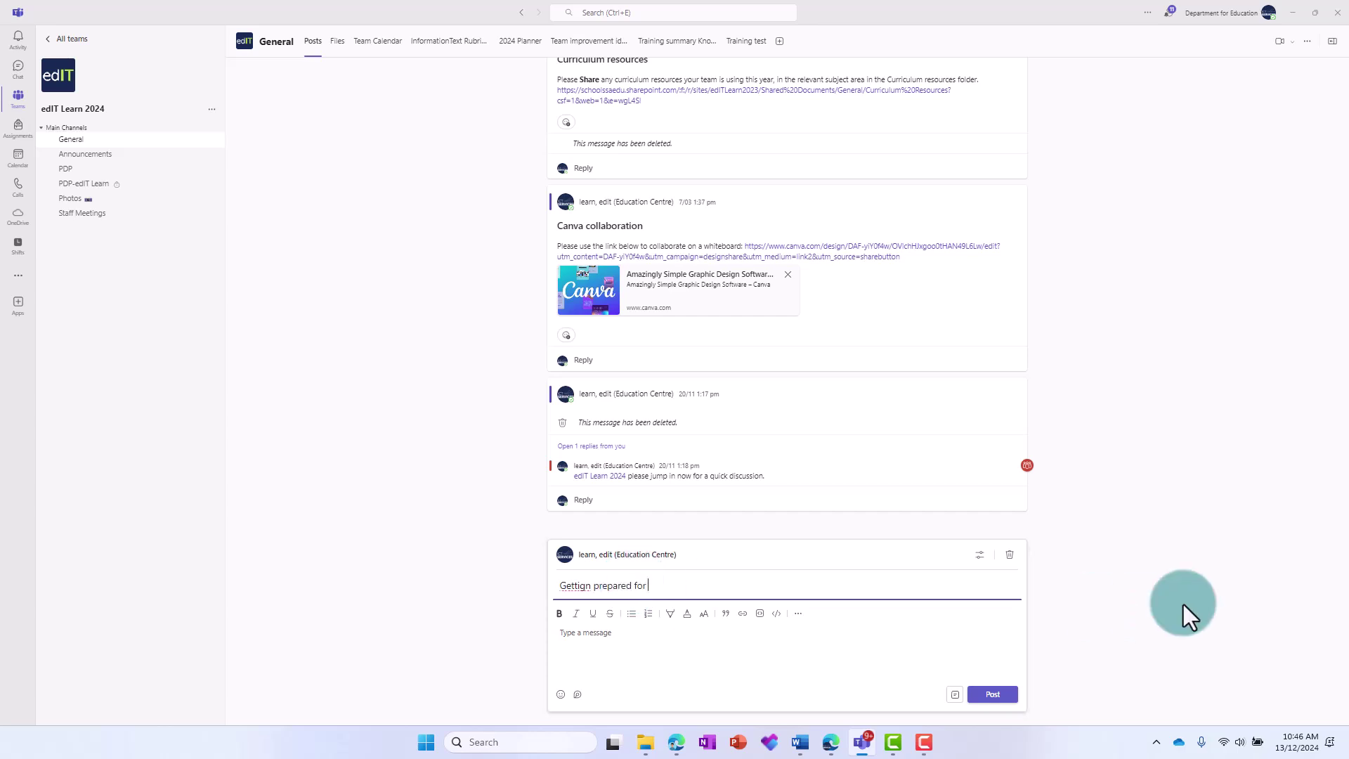
type("next year")
left_click(735, 638)
type("Please send through your preferences for trainign sessions by COB")
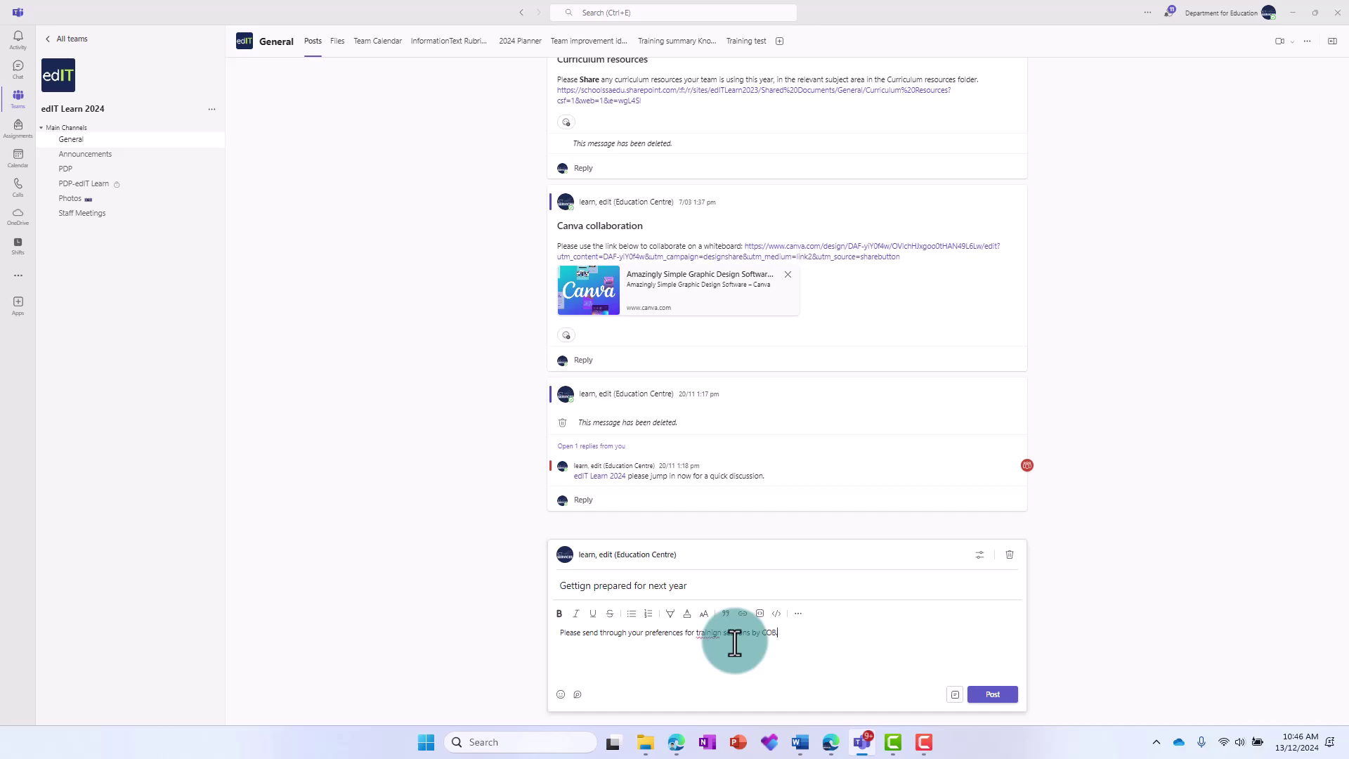
type(".")
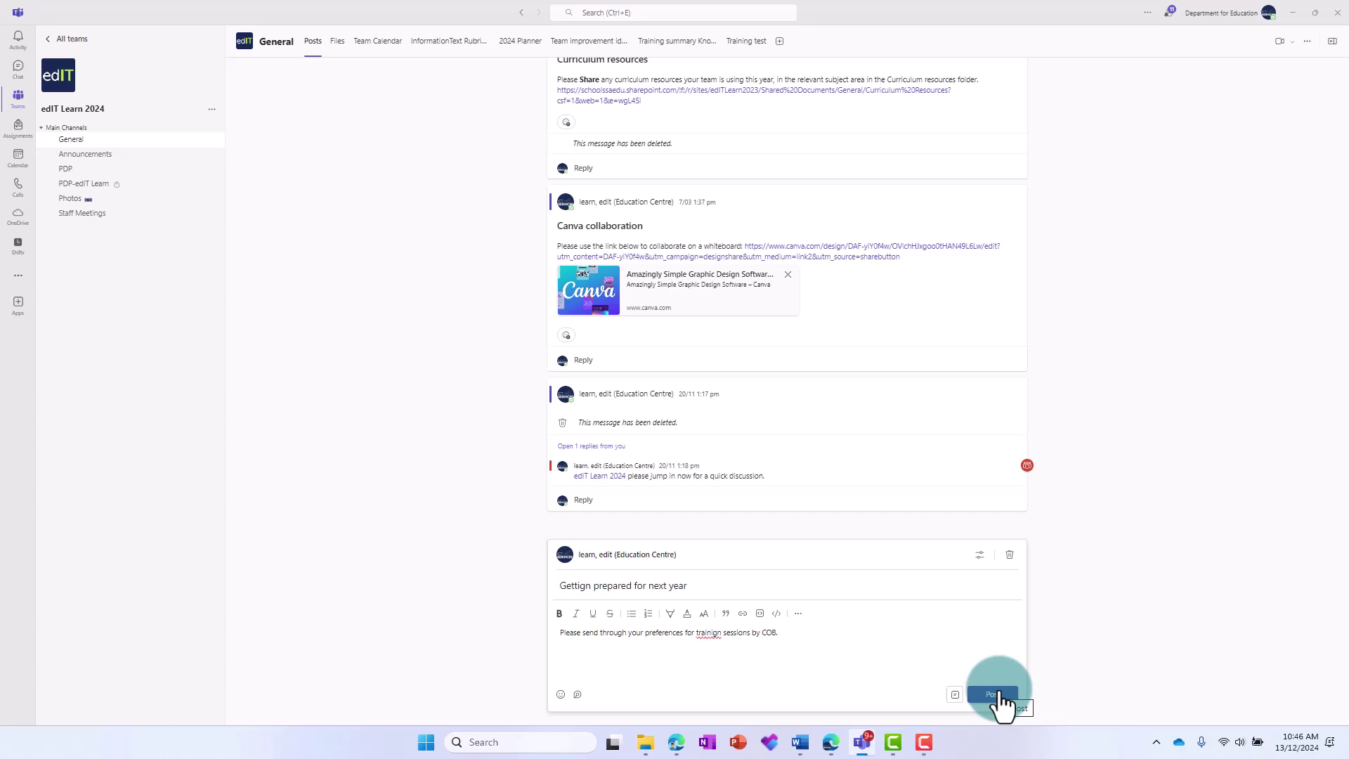
left_click(1001, 703)
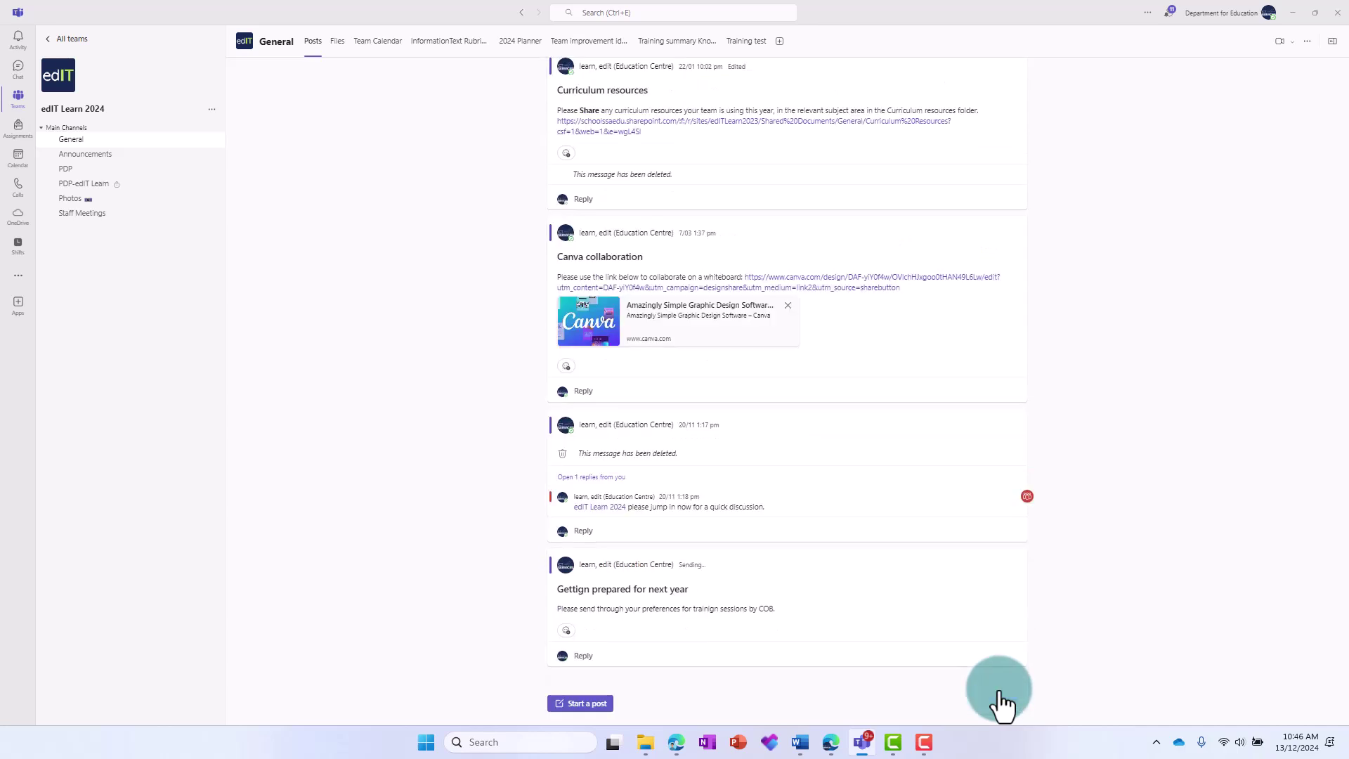
left_click(608, 654)
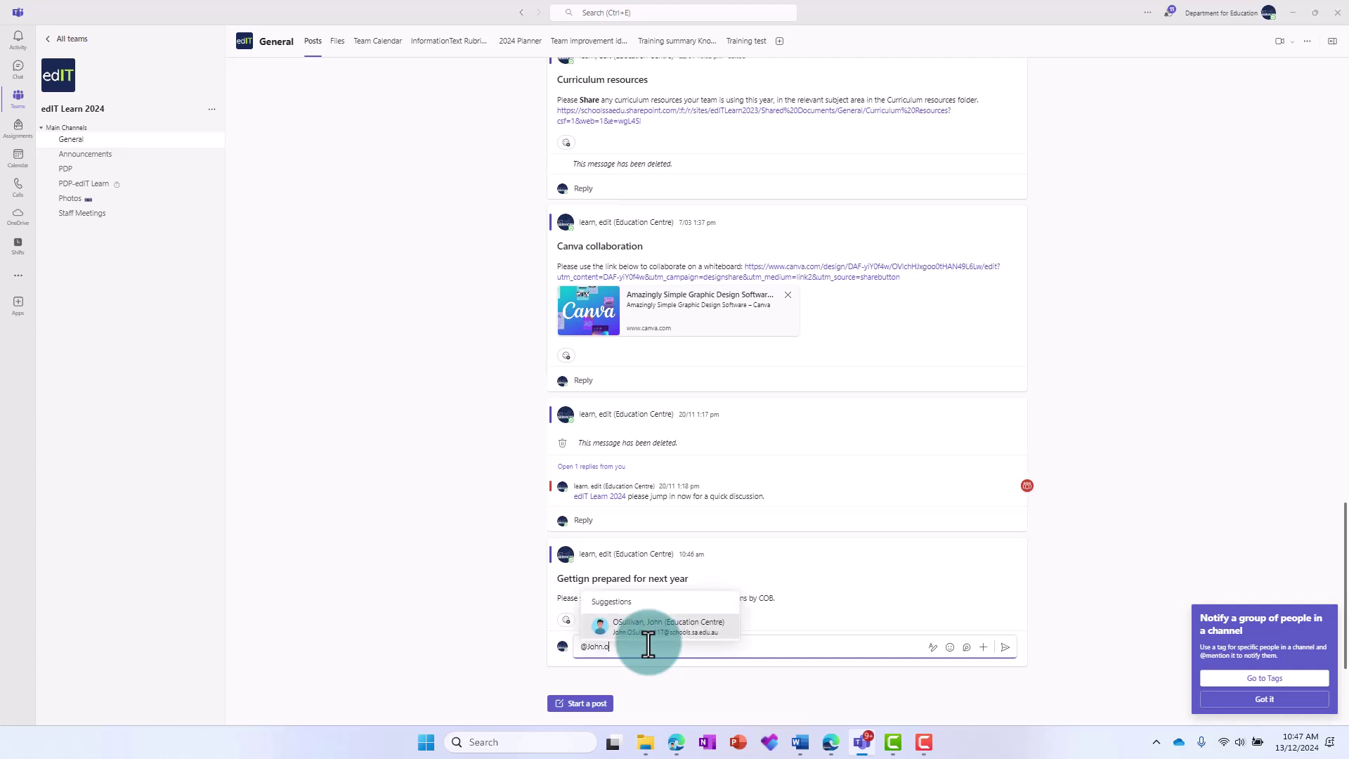
left_click(664, 633)
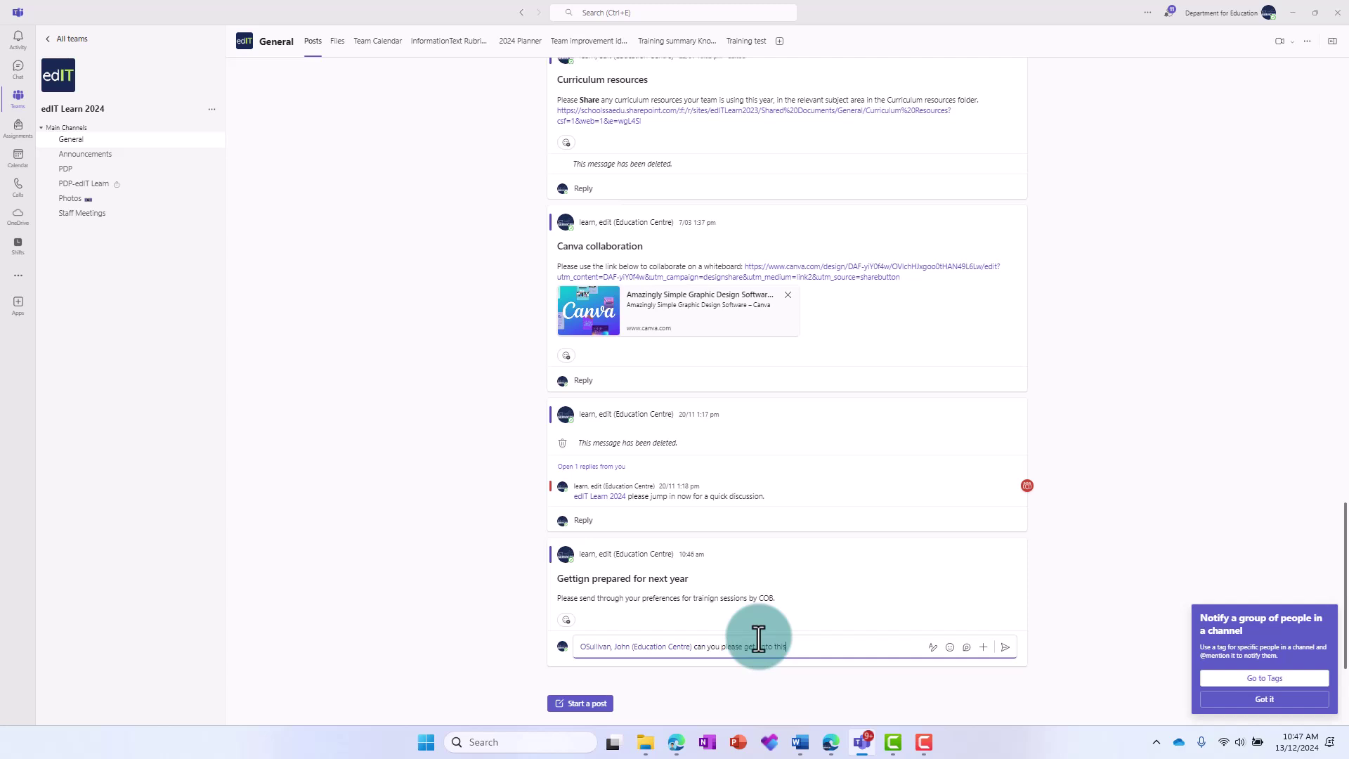
left_click(1009, 656)
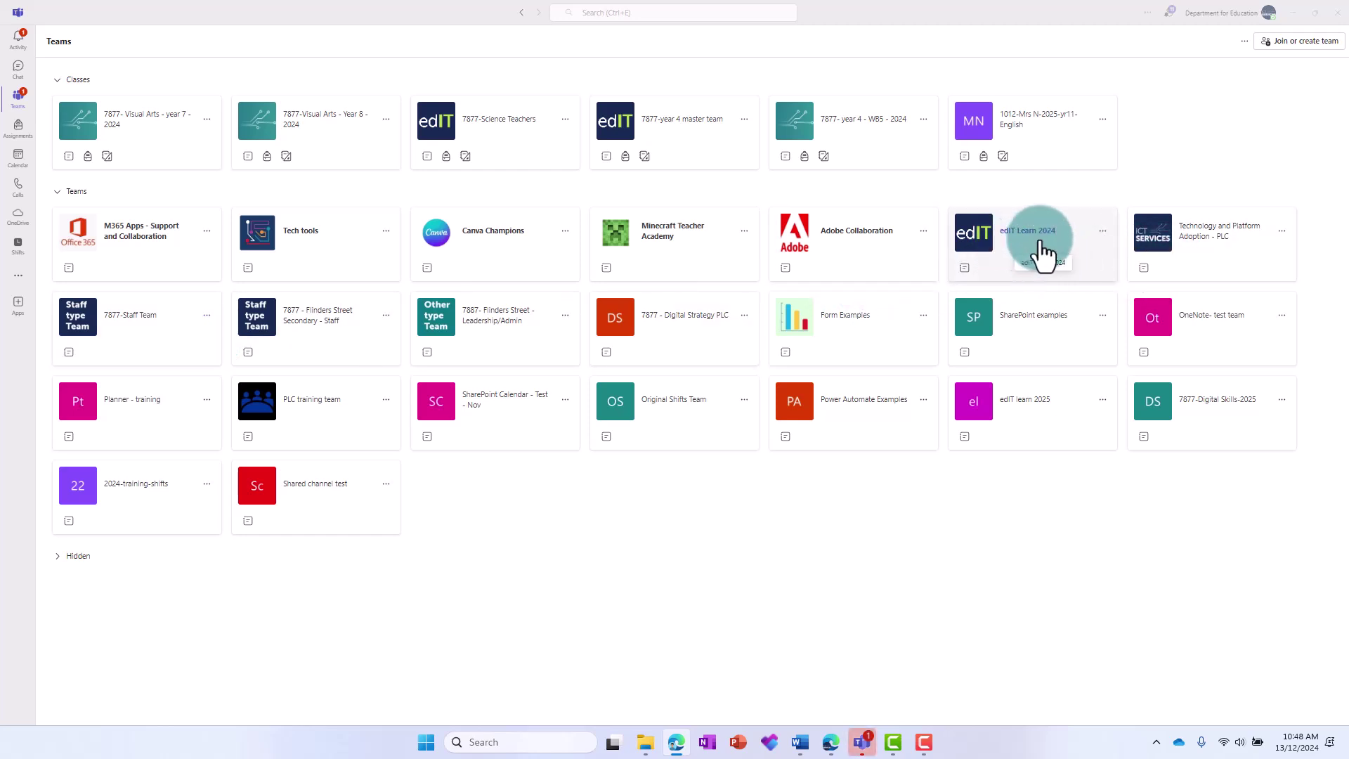
Check the mention in Activity, then return to edIT Learn 2024 General to see the colleague's reply
left_click(21, 41)
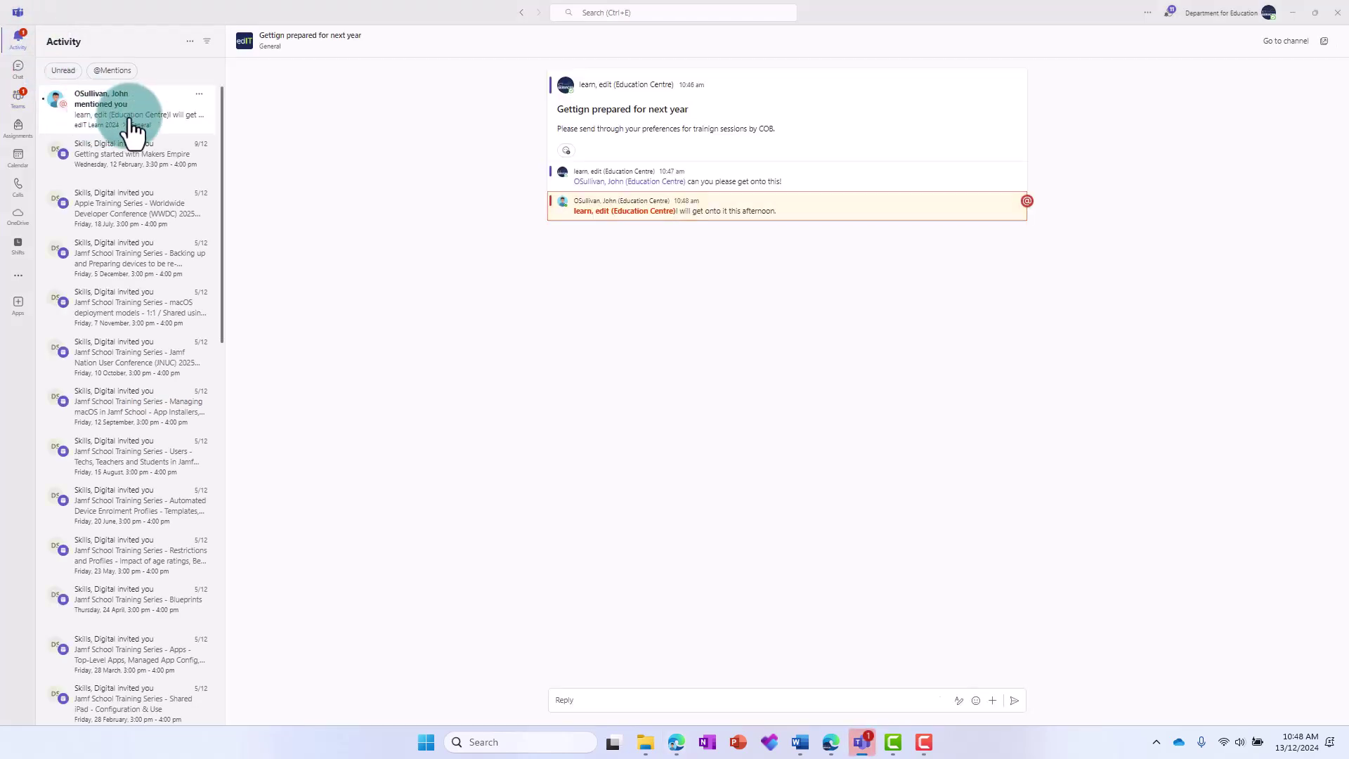
left_click(20, 100)
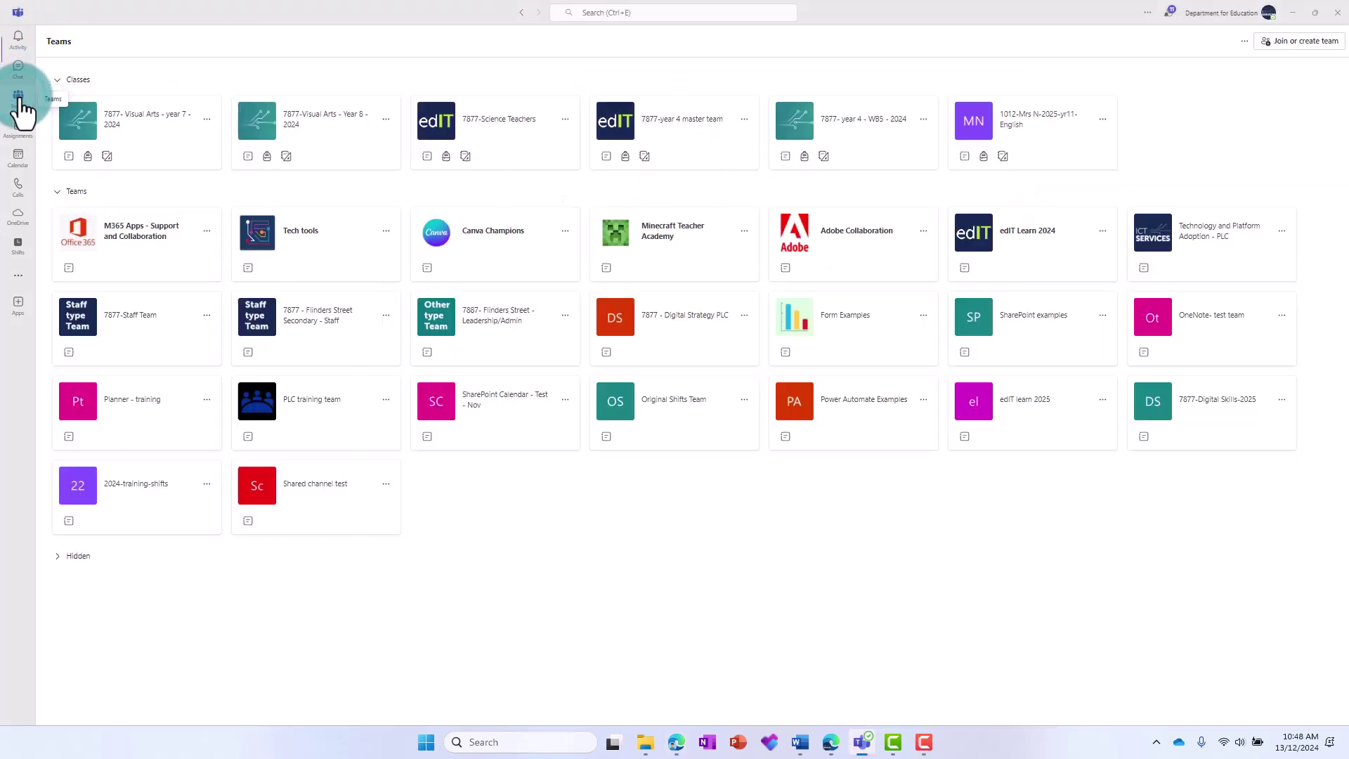
left_click(1030, 259)
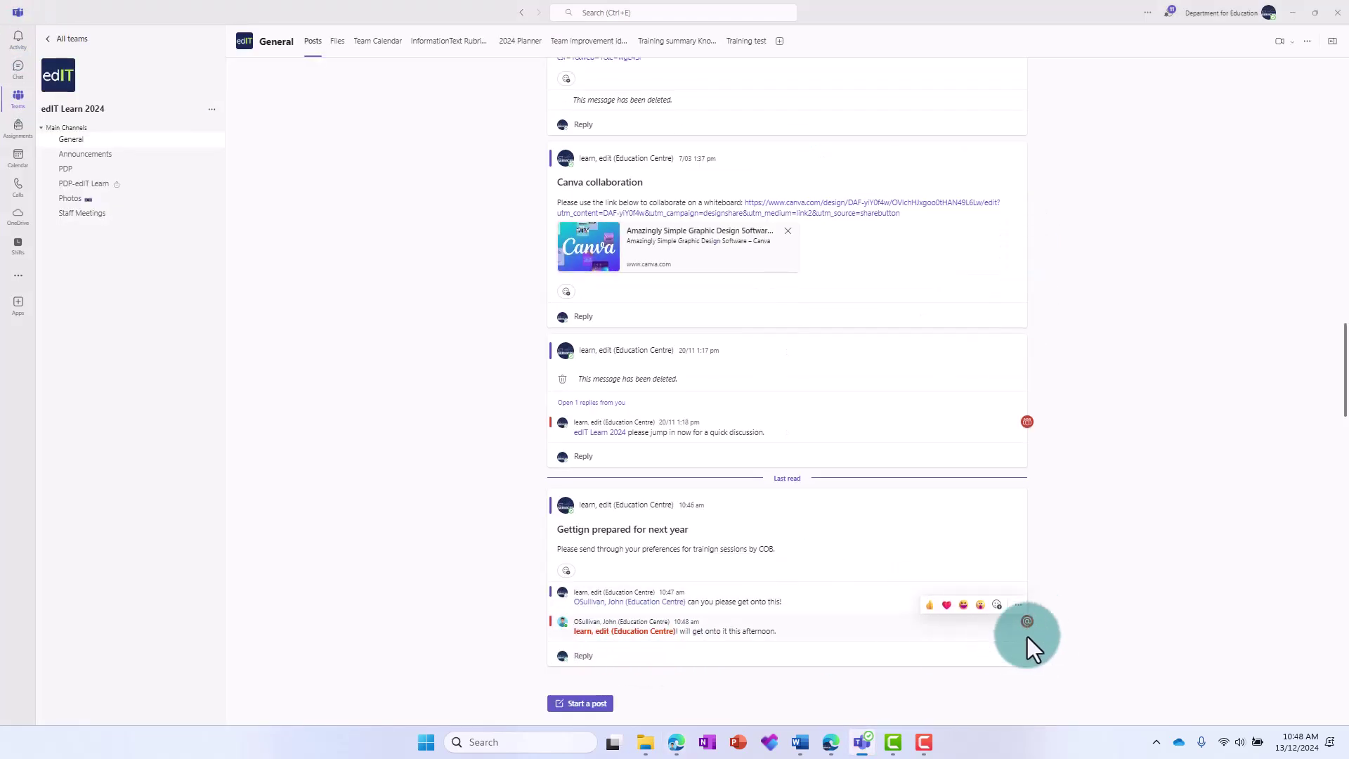
Reply 'Thanks everyone!' on the training thread, mentioning the General channel and the edIT Learn 2024 team
left_click(583, 655)
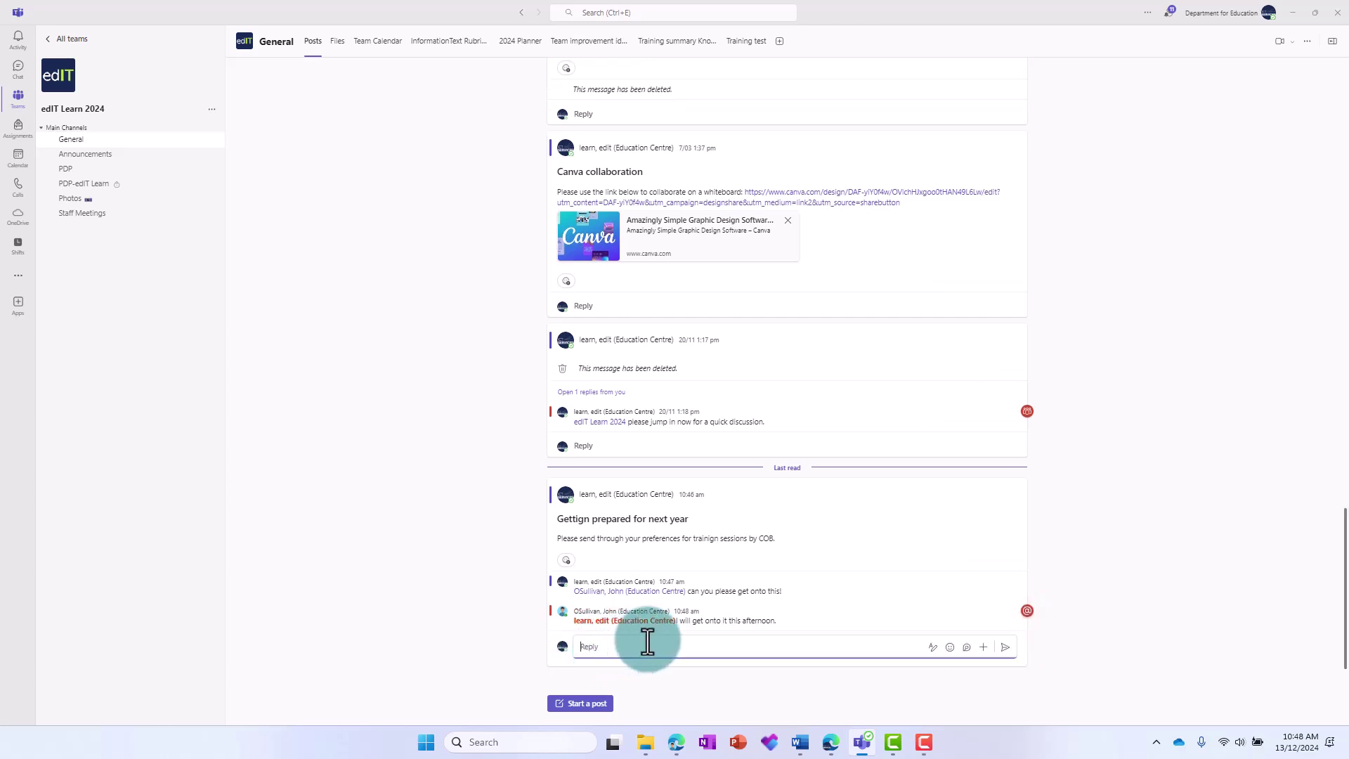
type("@")
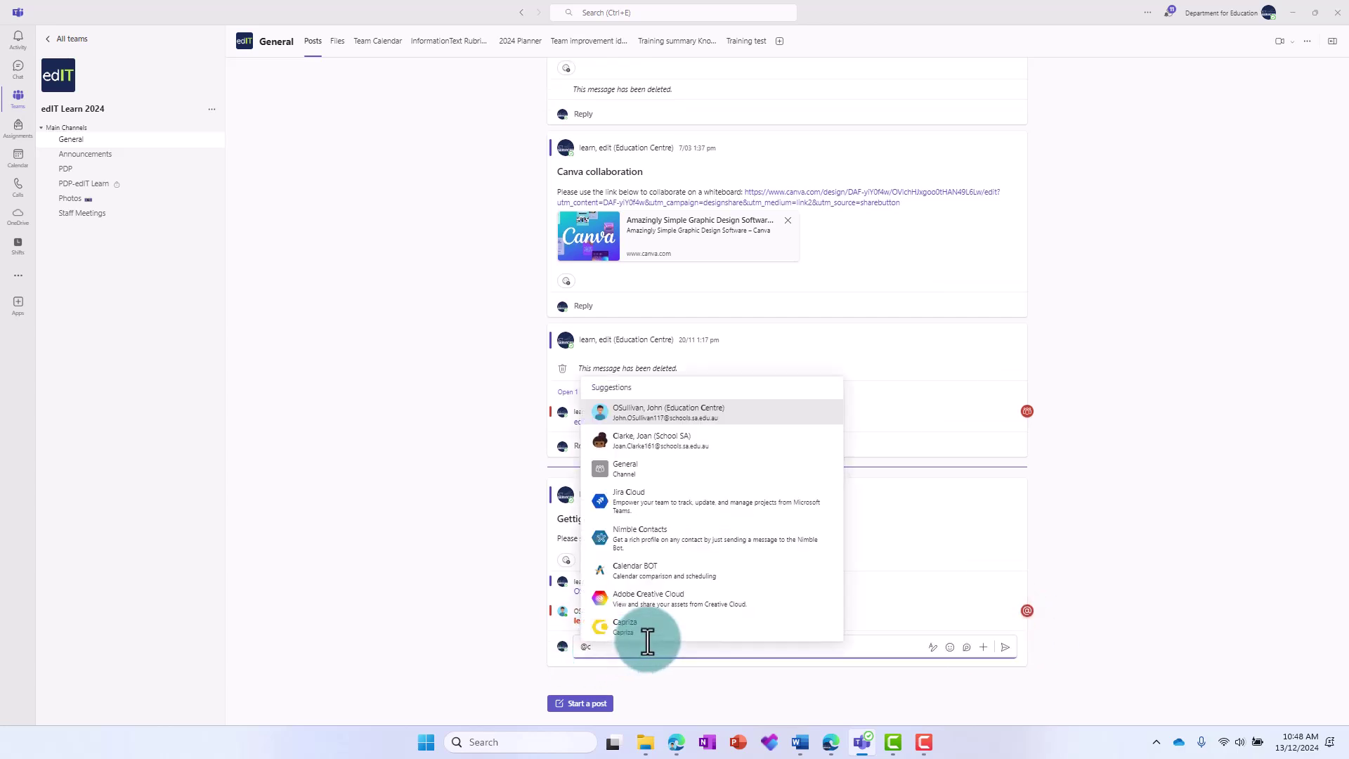
type("channel")
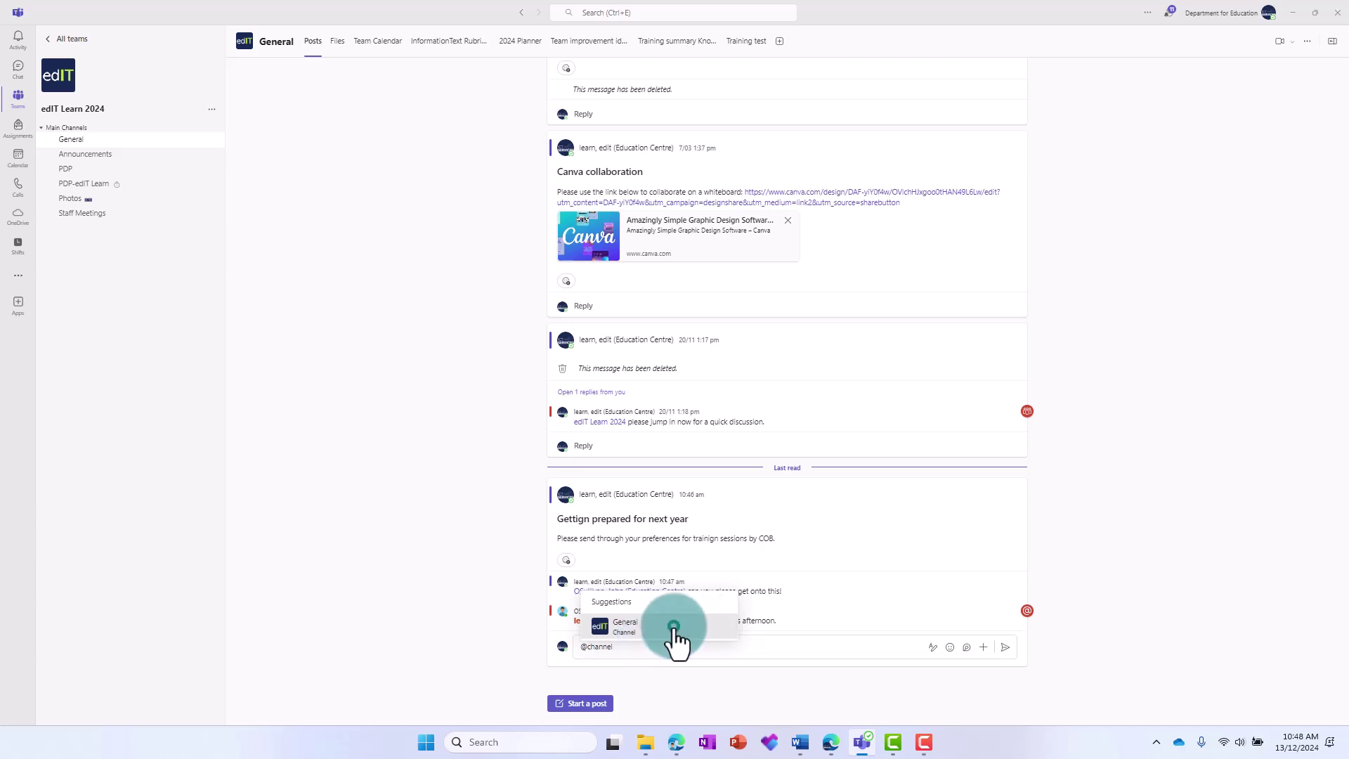
left_click(675, 627)
type("@")
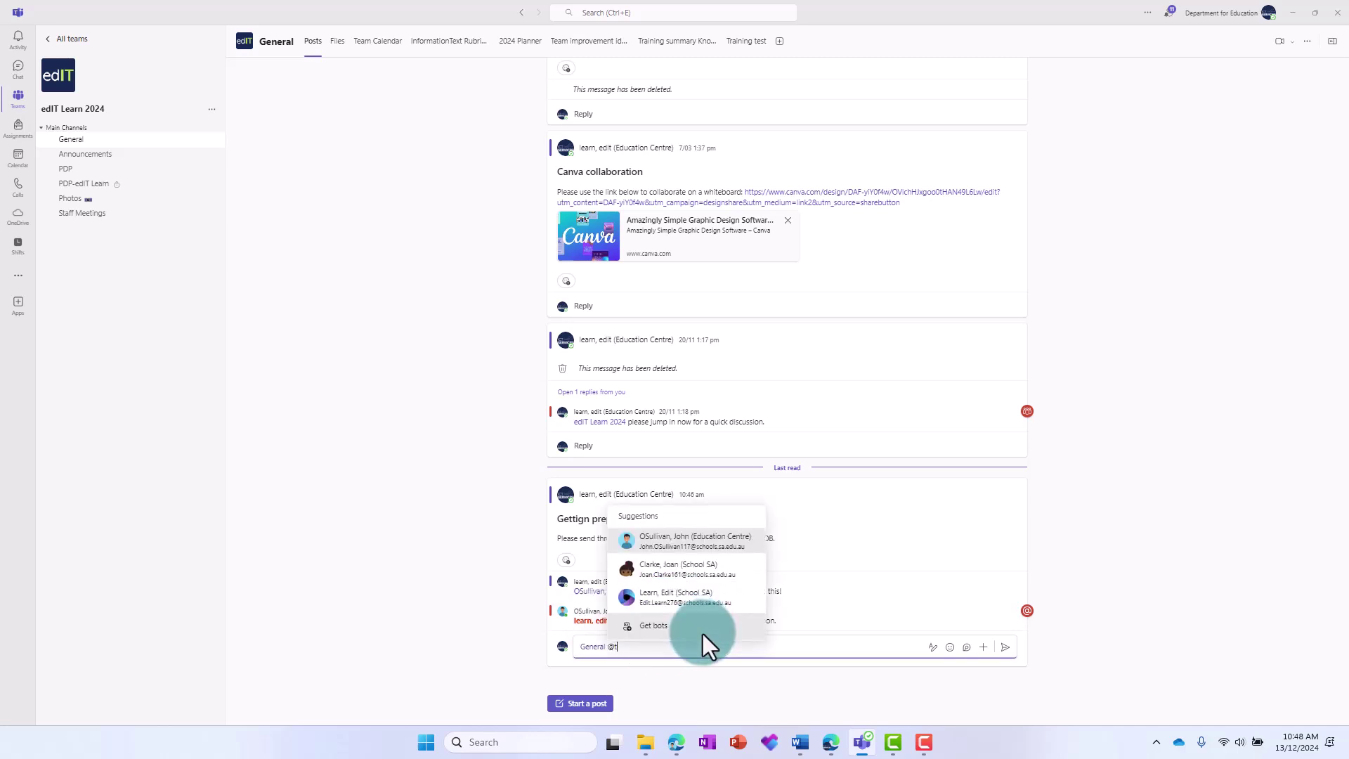
type("team")
key("Return")
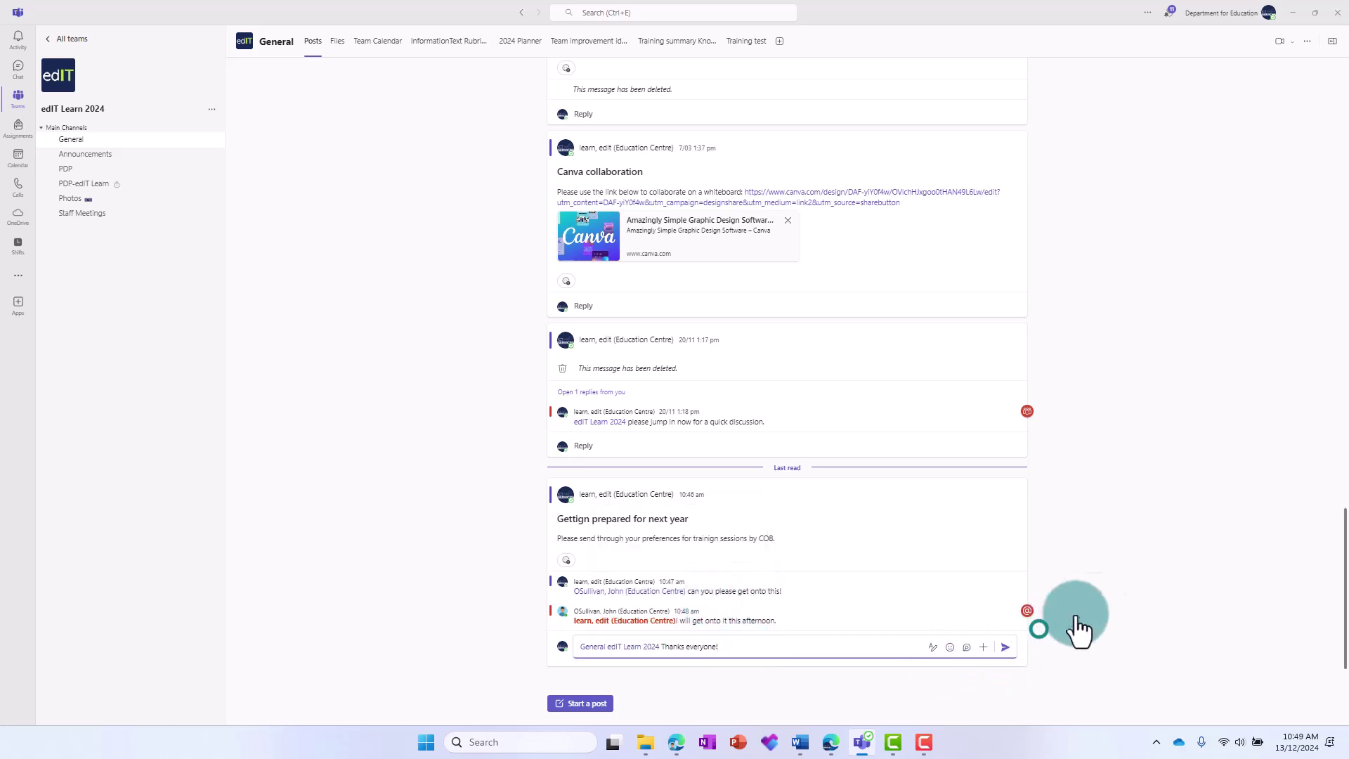
key("Return")
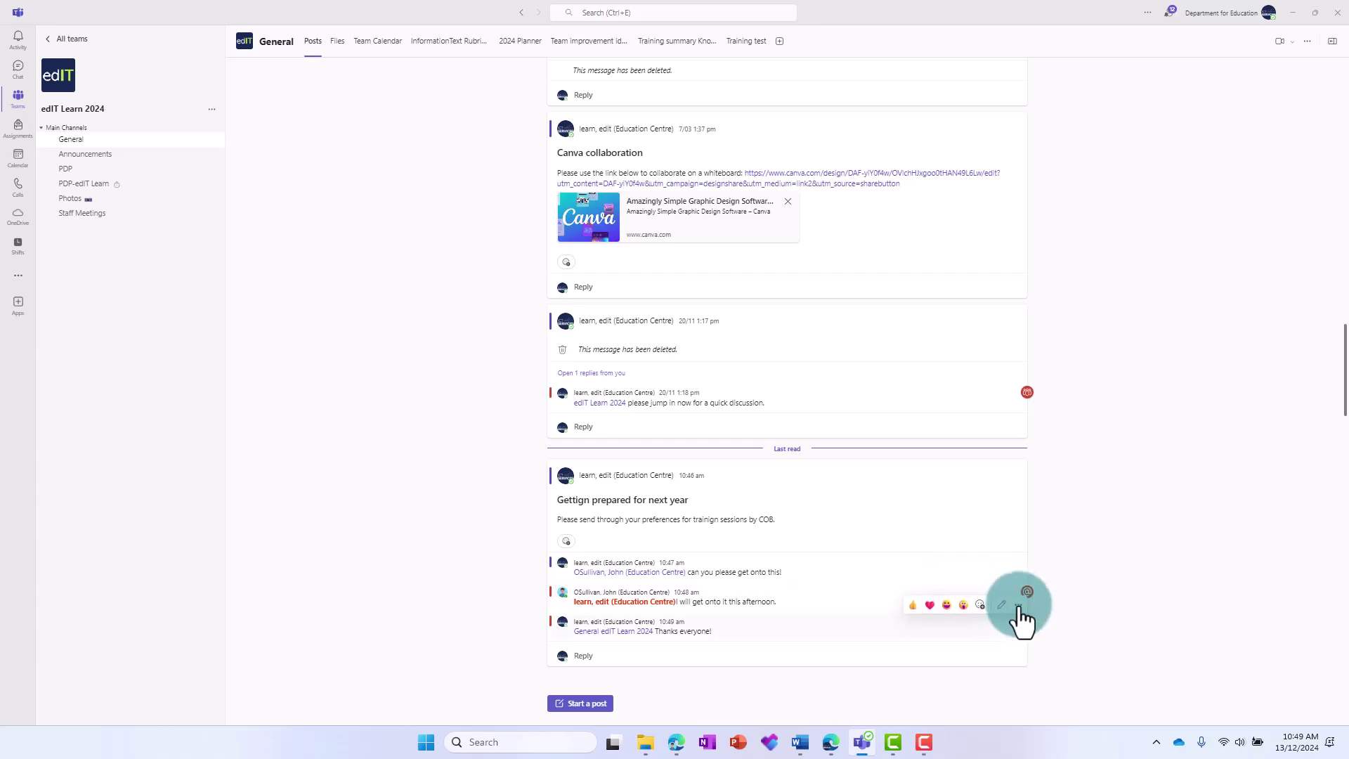
Delete the 'Thanks everyone!' reply
left_click(1018, 604)
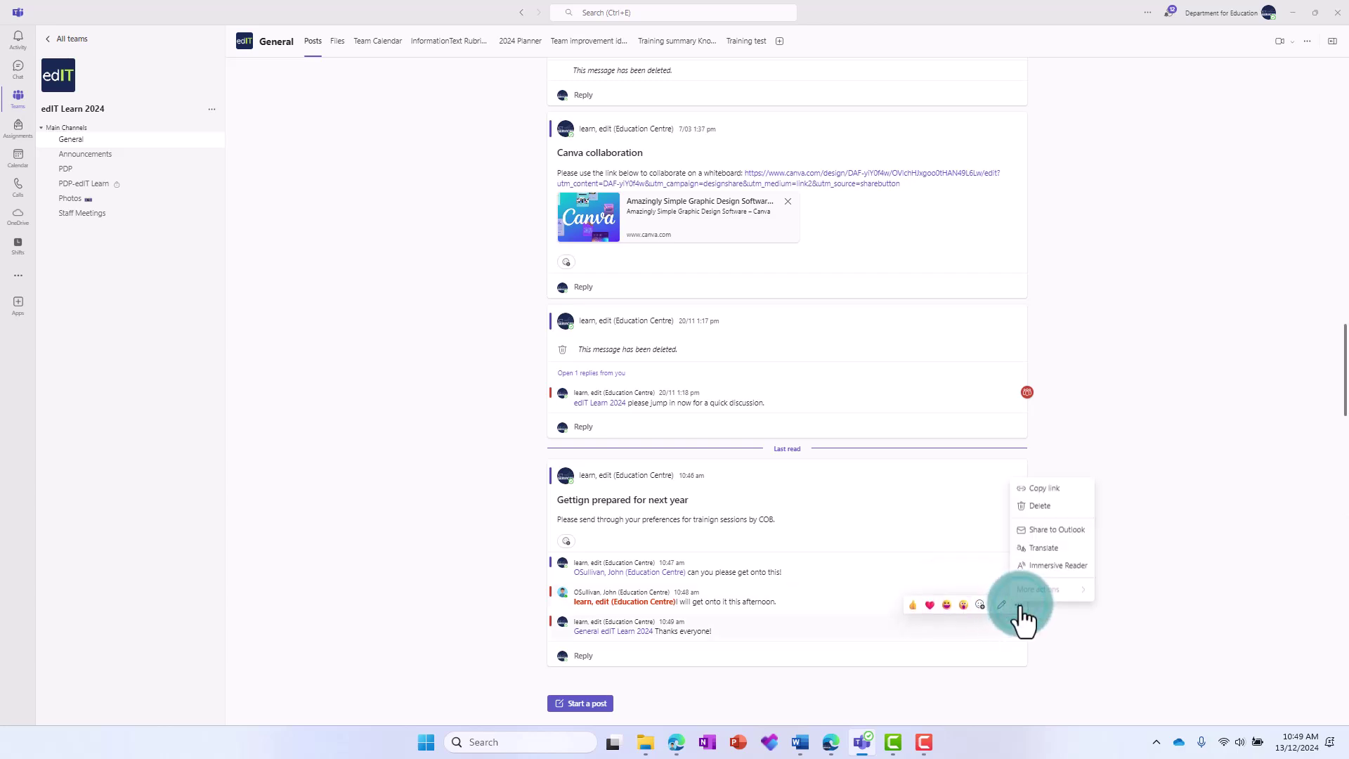
left_click(1041, 500)
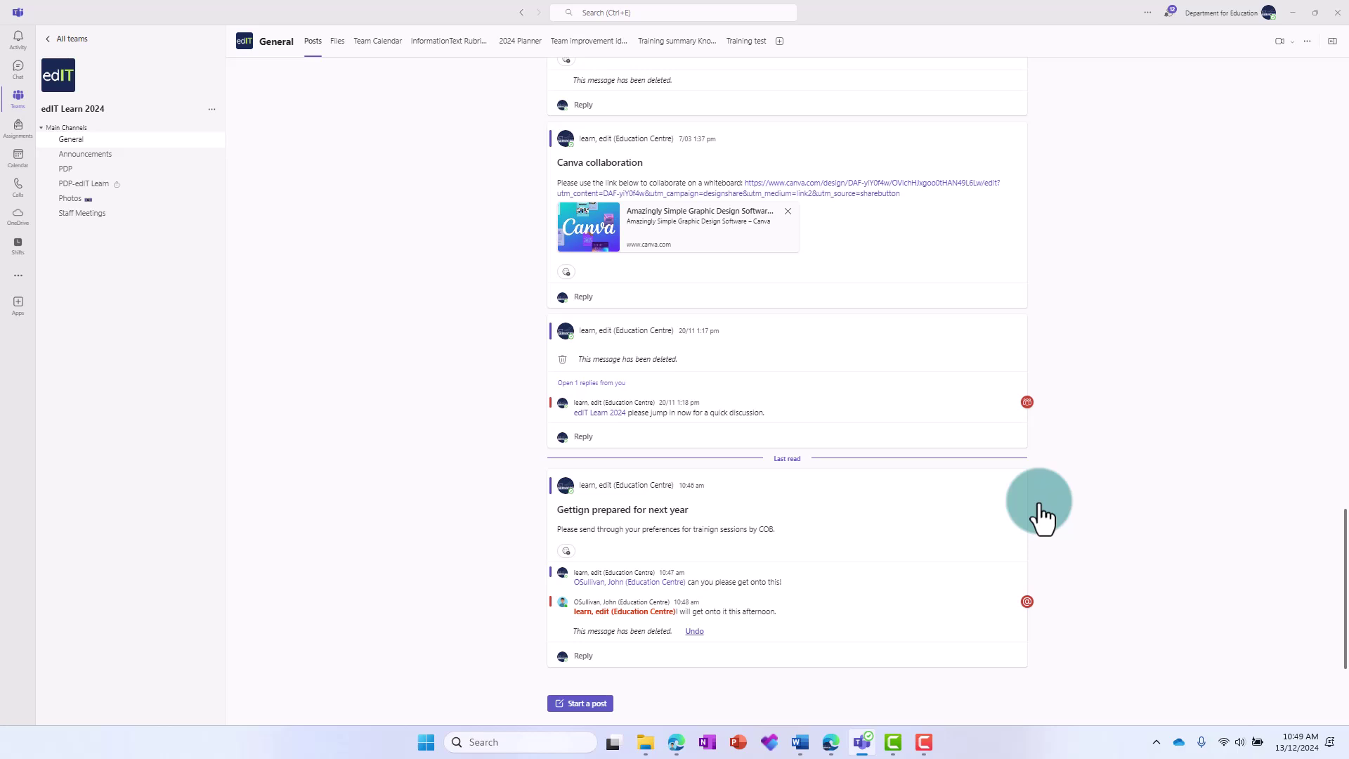
mouse_move(787, 506)
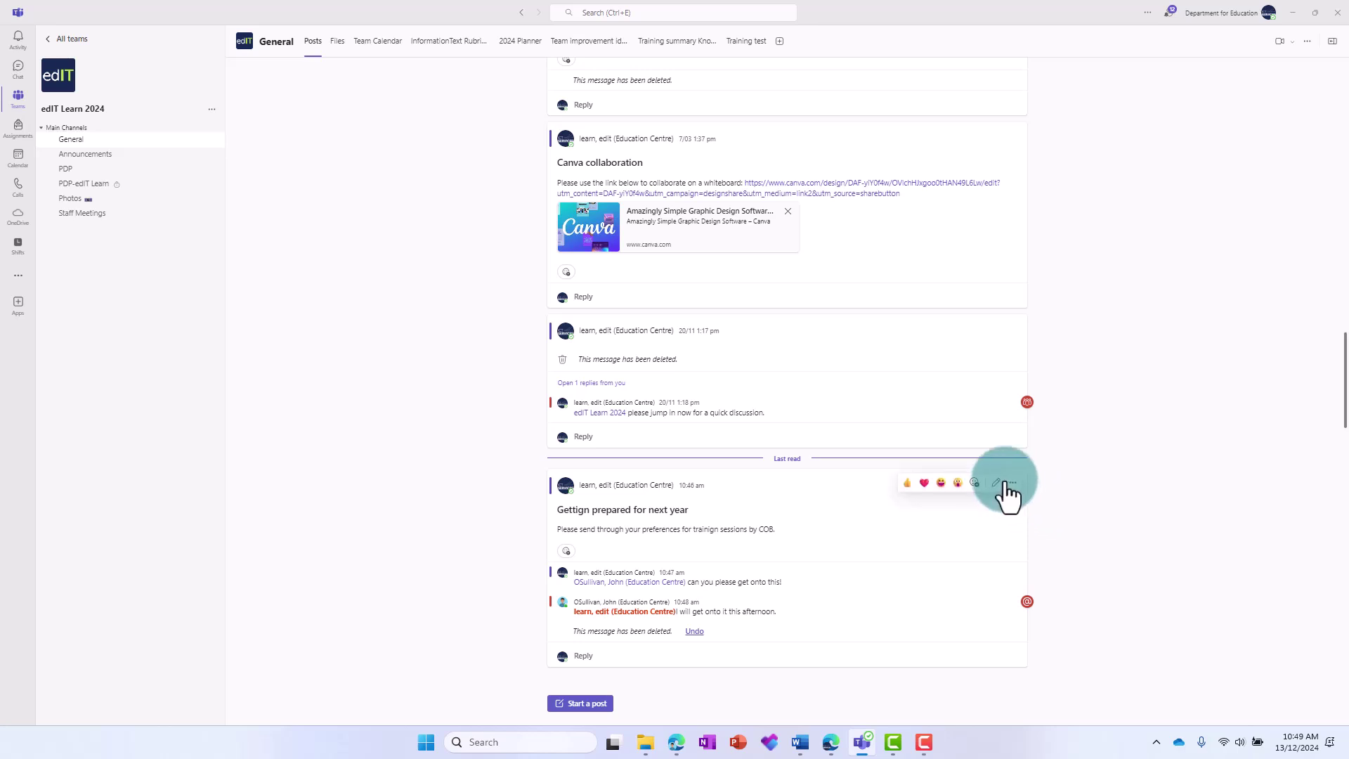
Correct the post subject to 'Getting prepared for next year' and save the edit
left_click(997, 483)
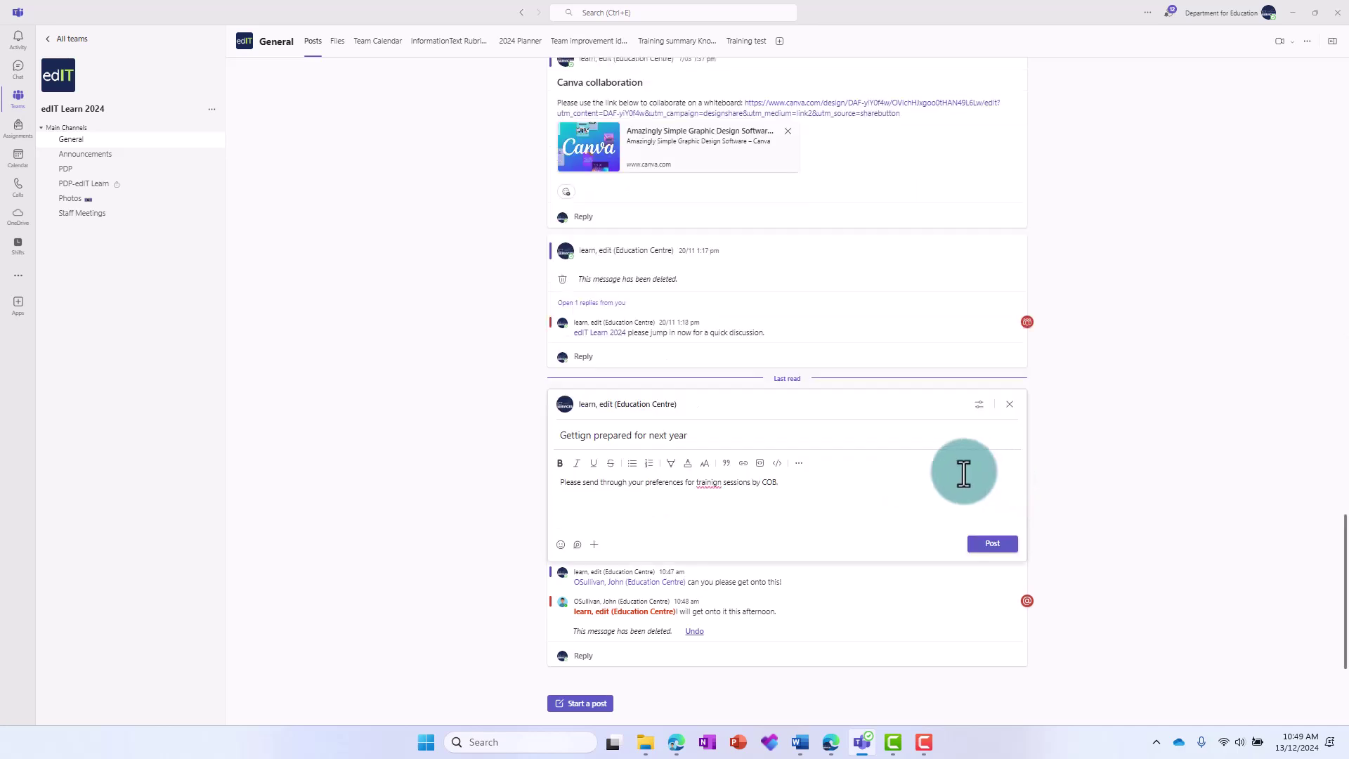
right_click(701, 482)
left_click(753, 500)
right_click(575, 435)
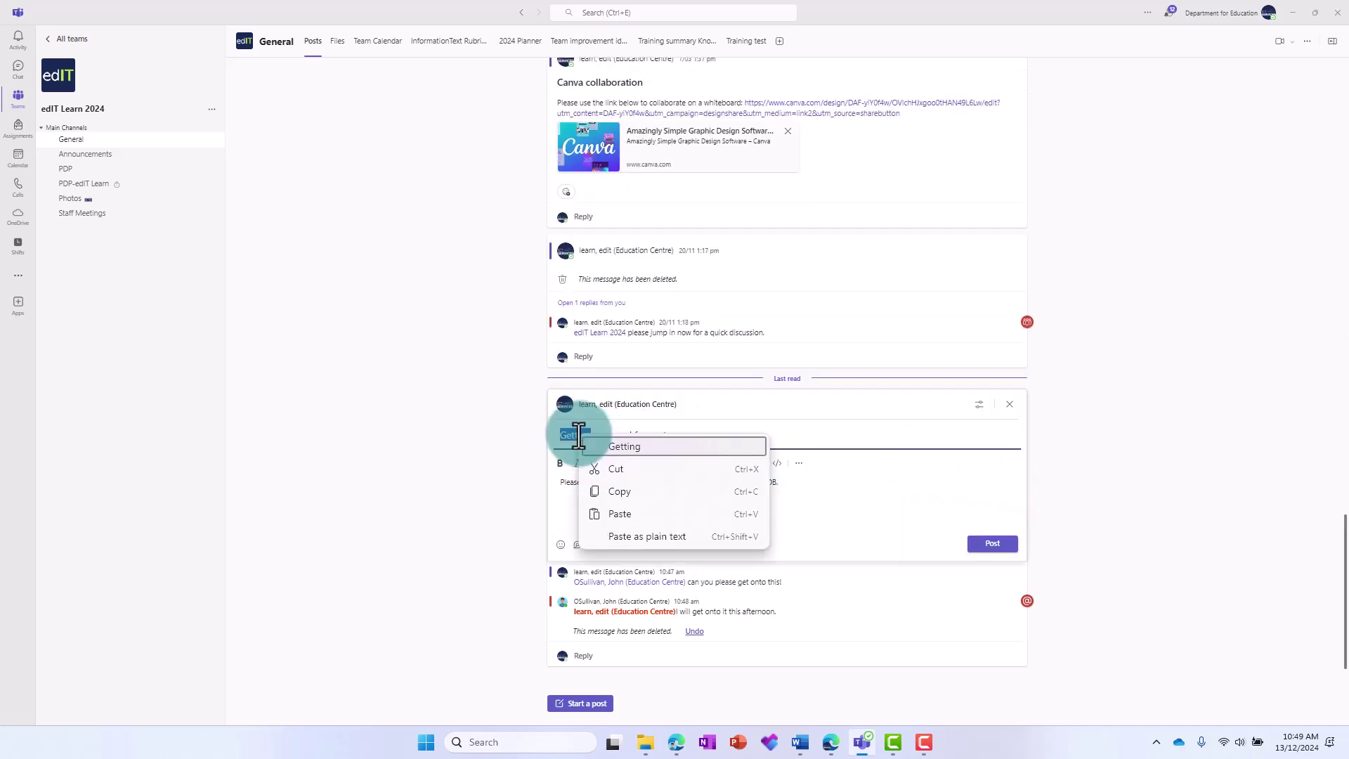
left_click(617, 445)
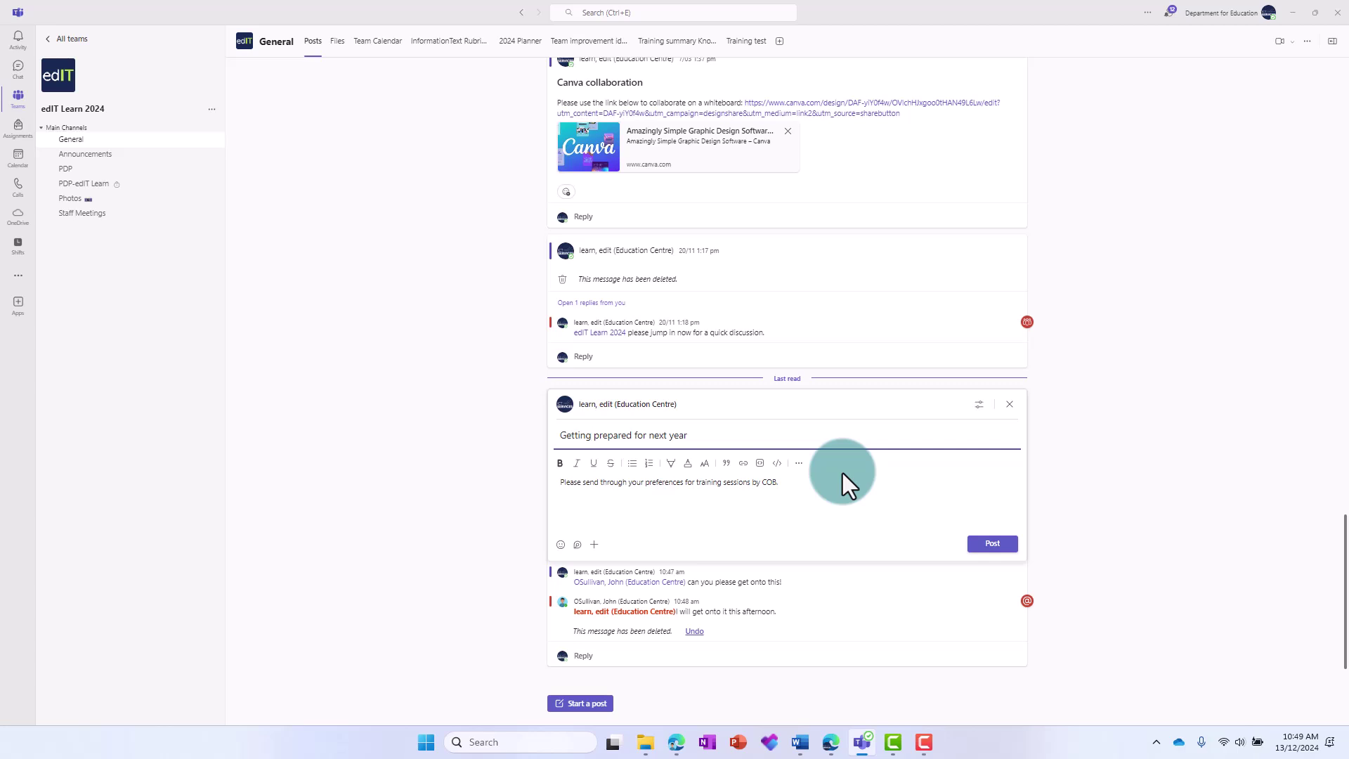
left_click(992, 542)
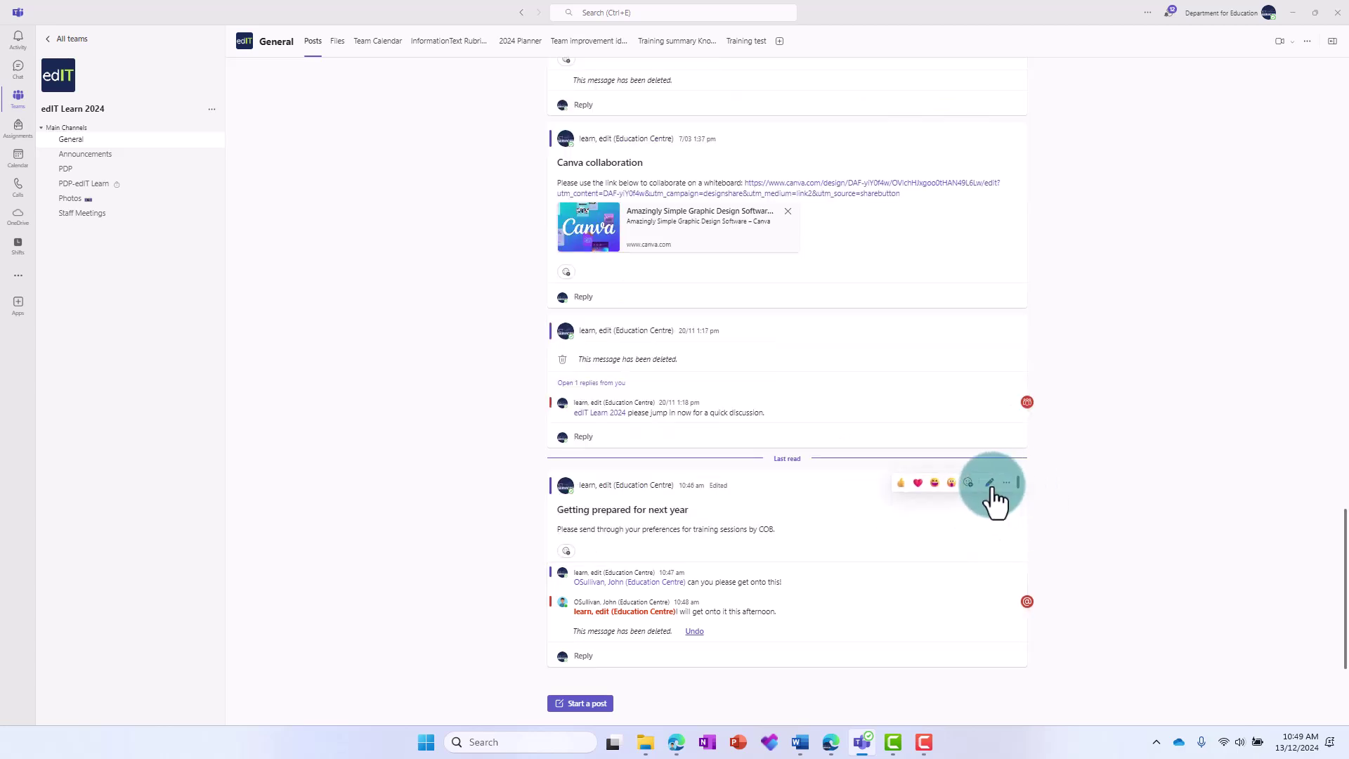
Delete the 'Getting prepared for next year' post, then undo the deletion to restore it
left_click(1007, 485)
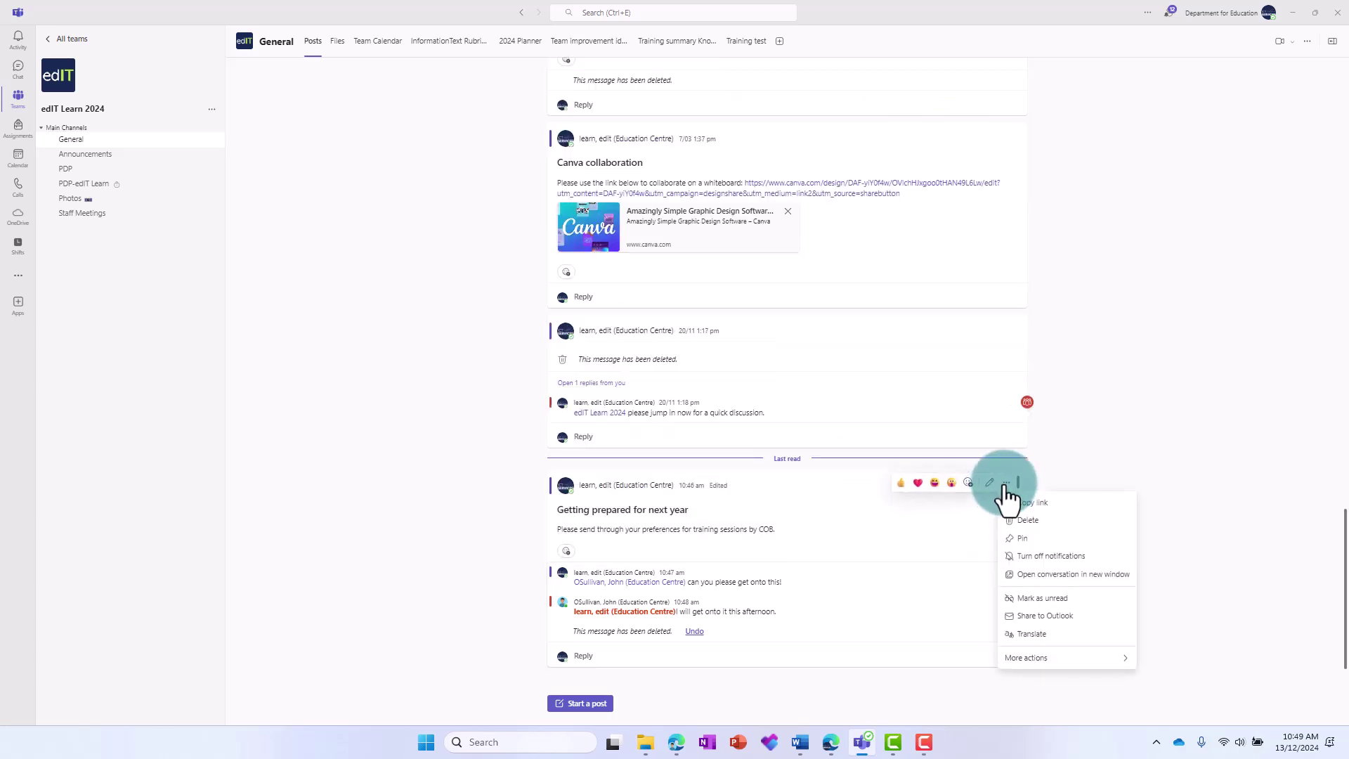
left_click(1038, 520)
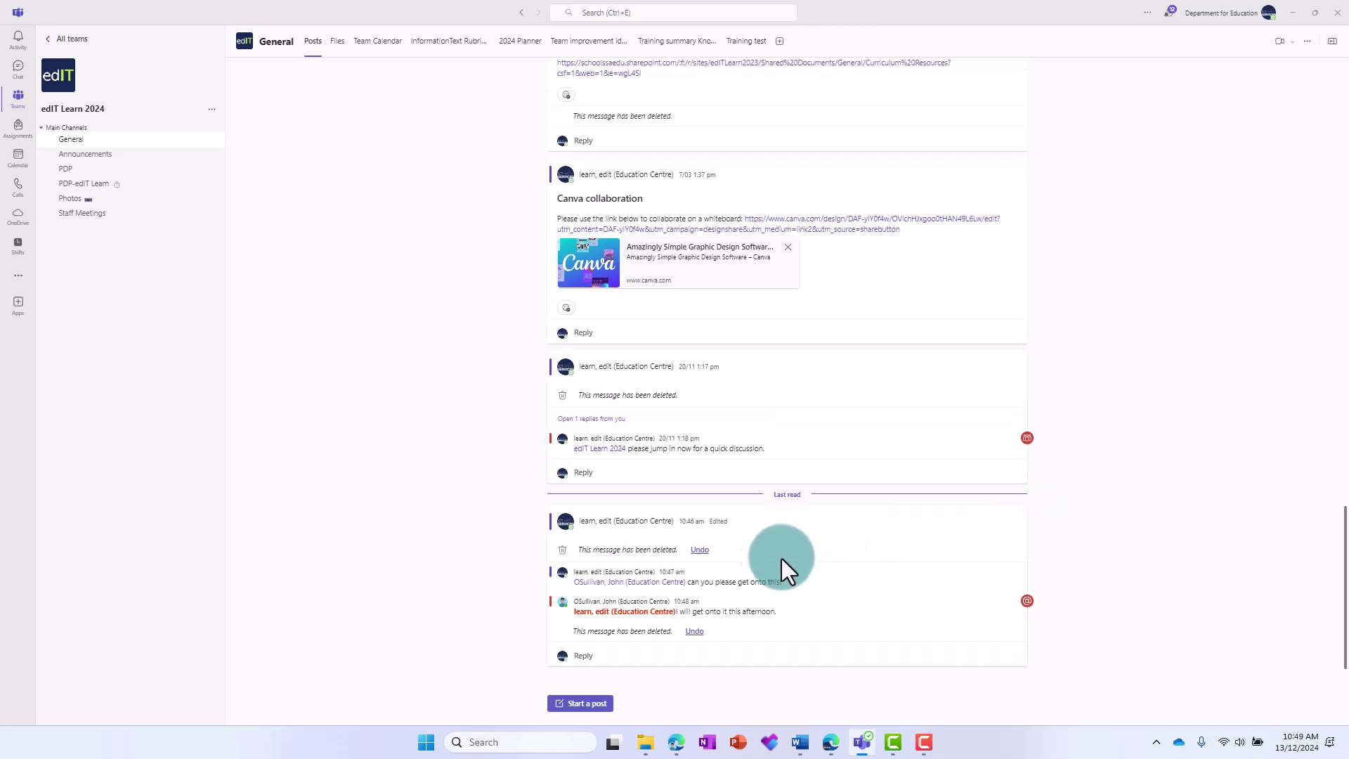
left_click(699, 551)
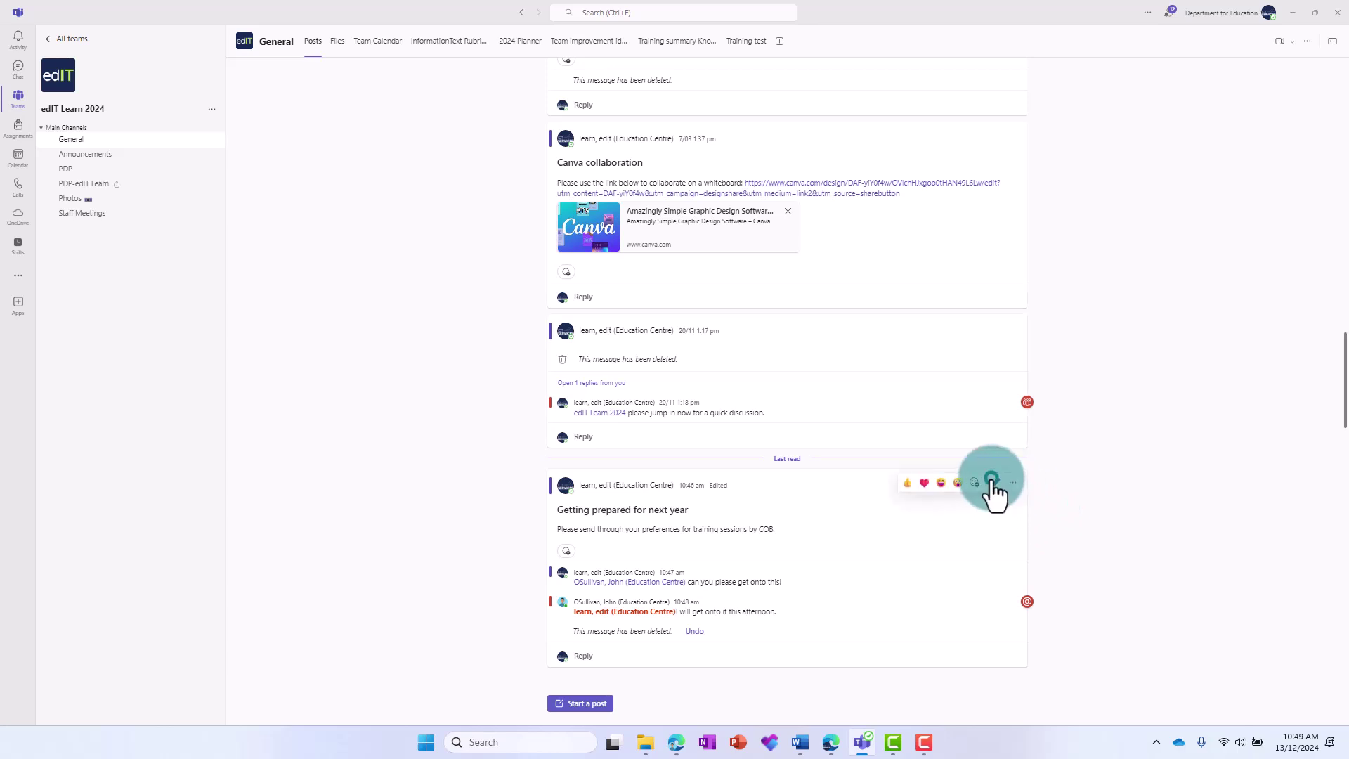
Add edIT Learn 2024's Announcements channel to the training post and repost it
left_click(988, 484)
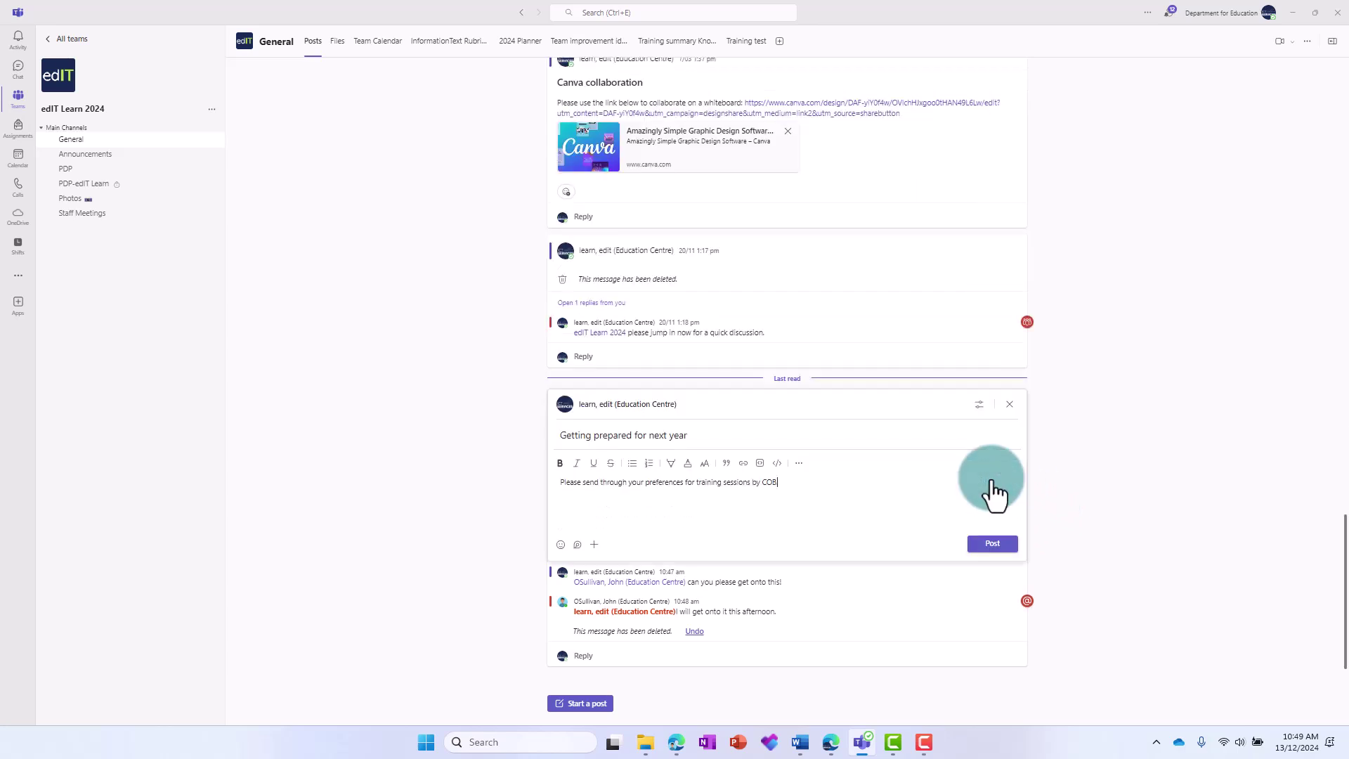
left_click(978, 412)
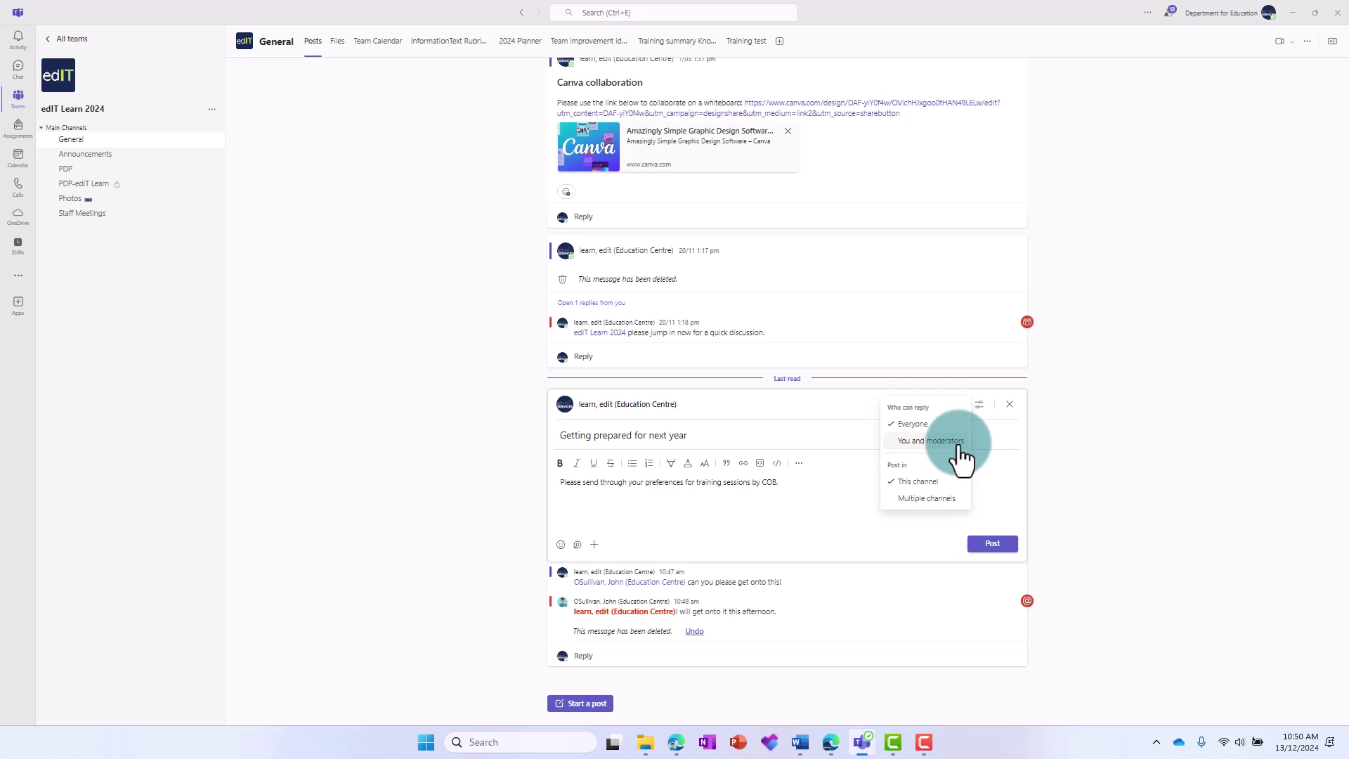
left_click(938, 499)
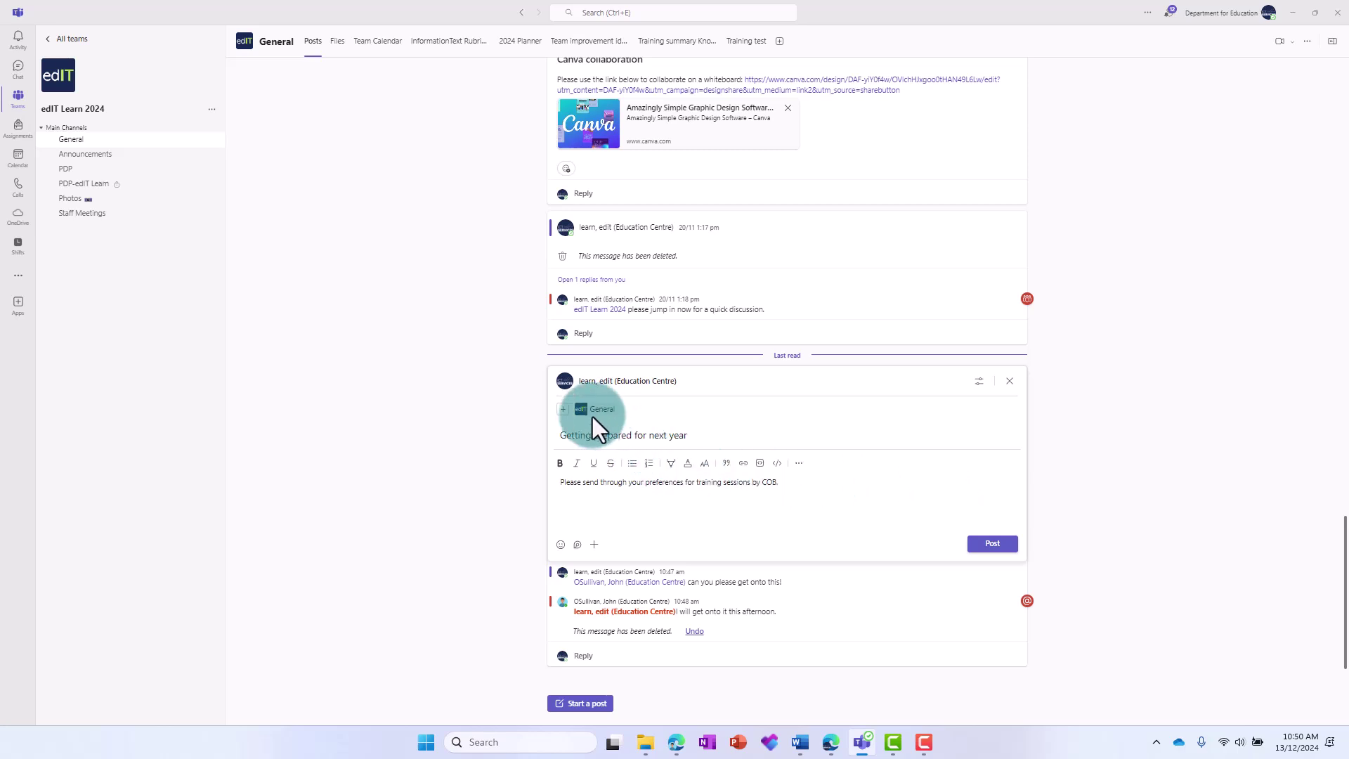
left_click(563, 409)
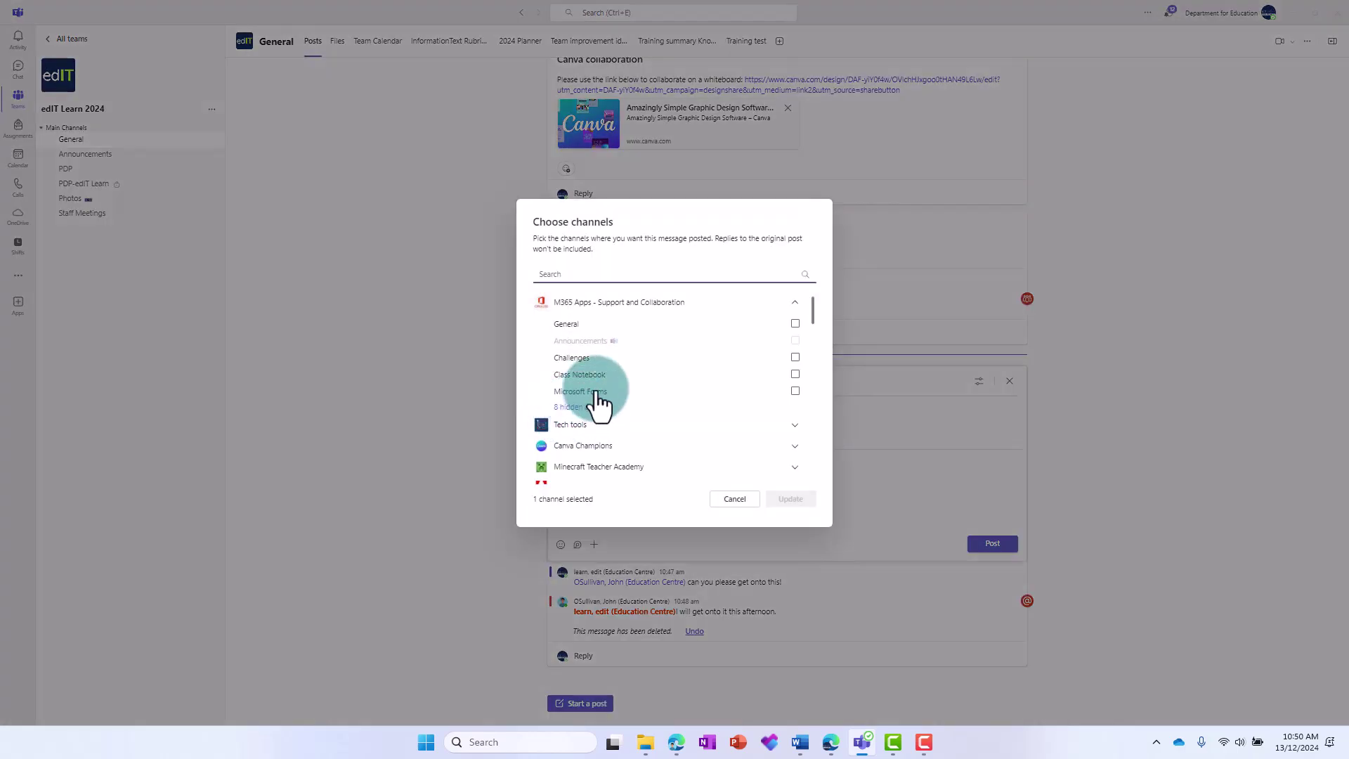
scroll(595, 411, "down", 2)
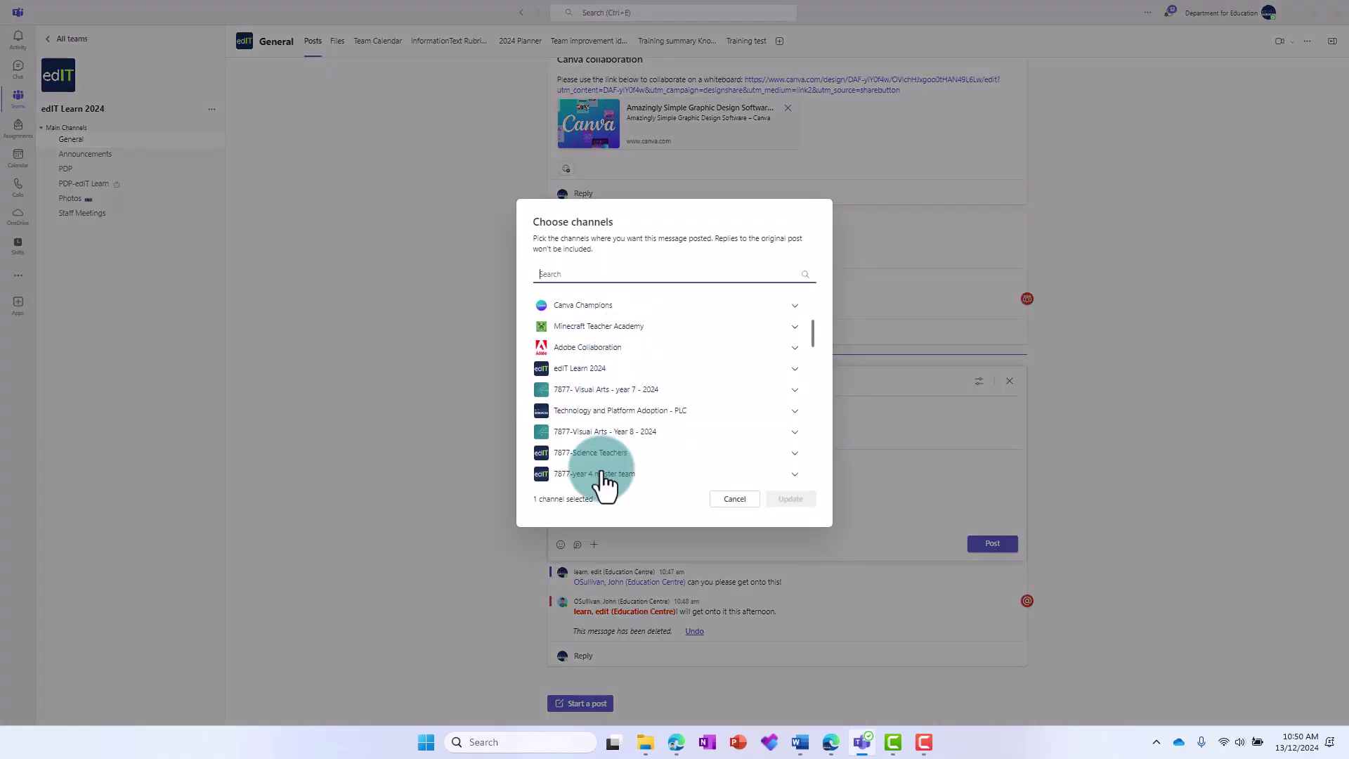
scroll(602, 482, "down", 1)
scroll(601, 482, "down", 2)
scroll(603, 485, "up", 2)
scroll(605, 488, "up", 2)
left_click(795, 368)
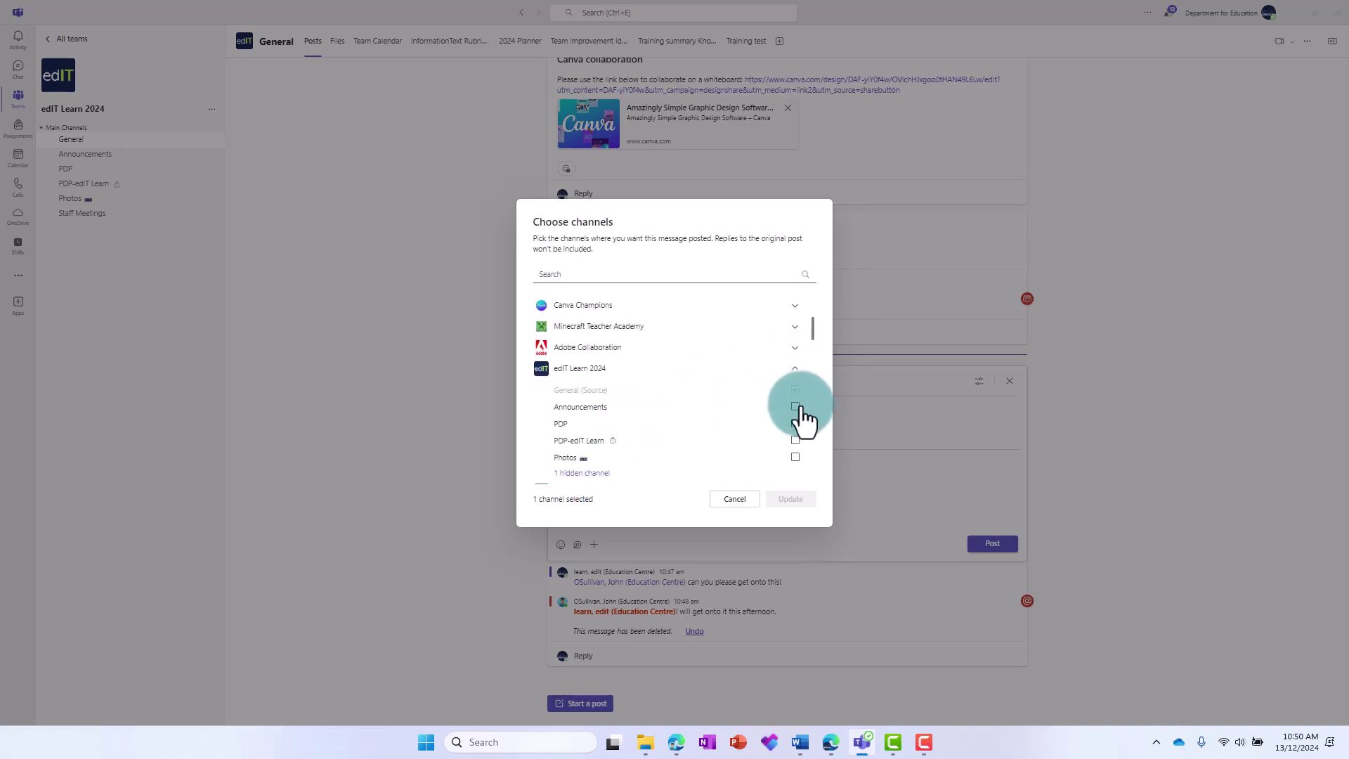
left_click(795, 407)
left_click(791, 499)
left_click(990, 546)
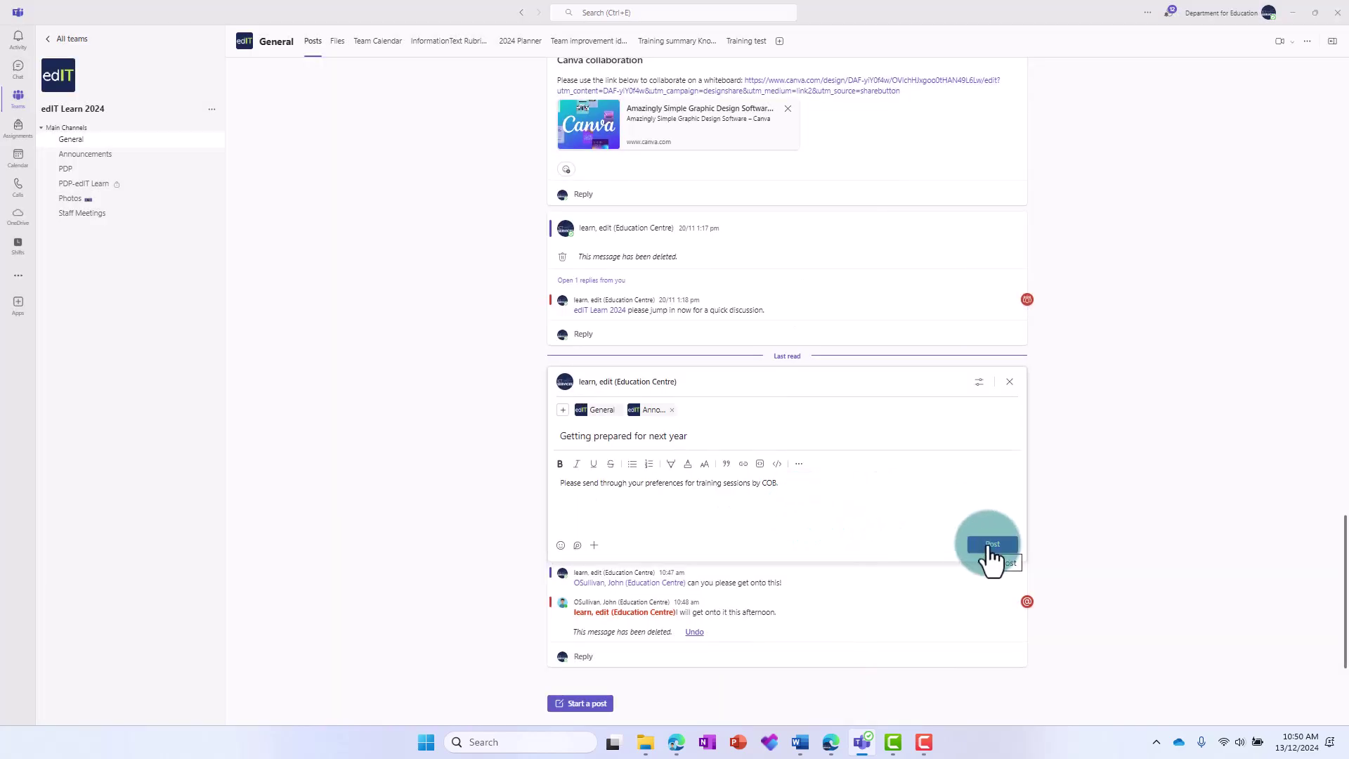
left_click(594, 705)
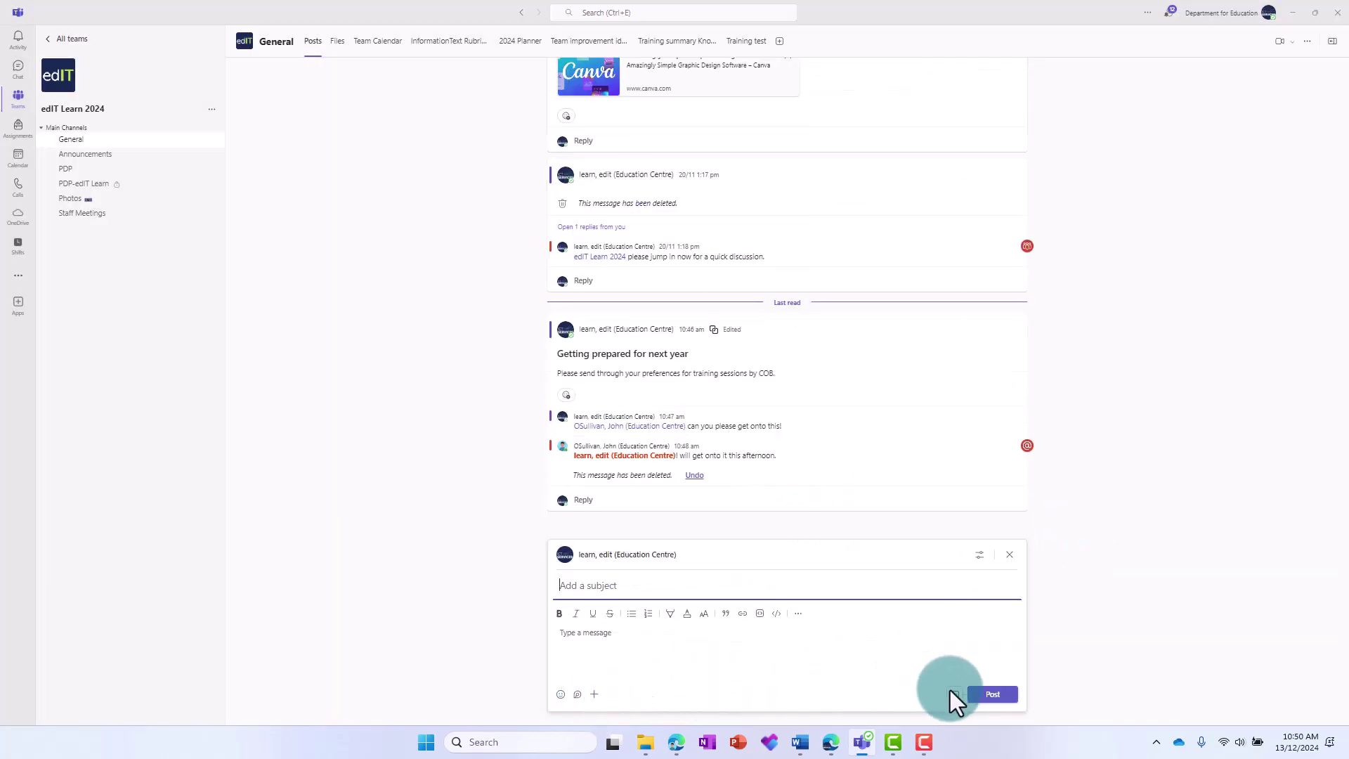
Make the new post an announcement with a green banner
left_click(952, 694)
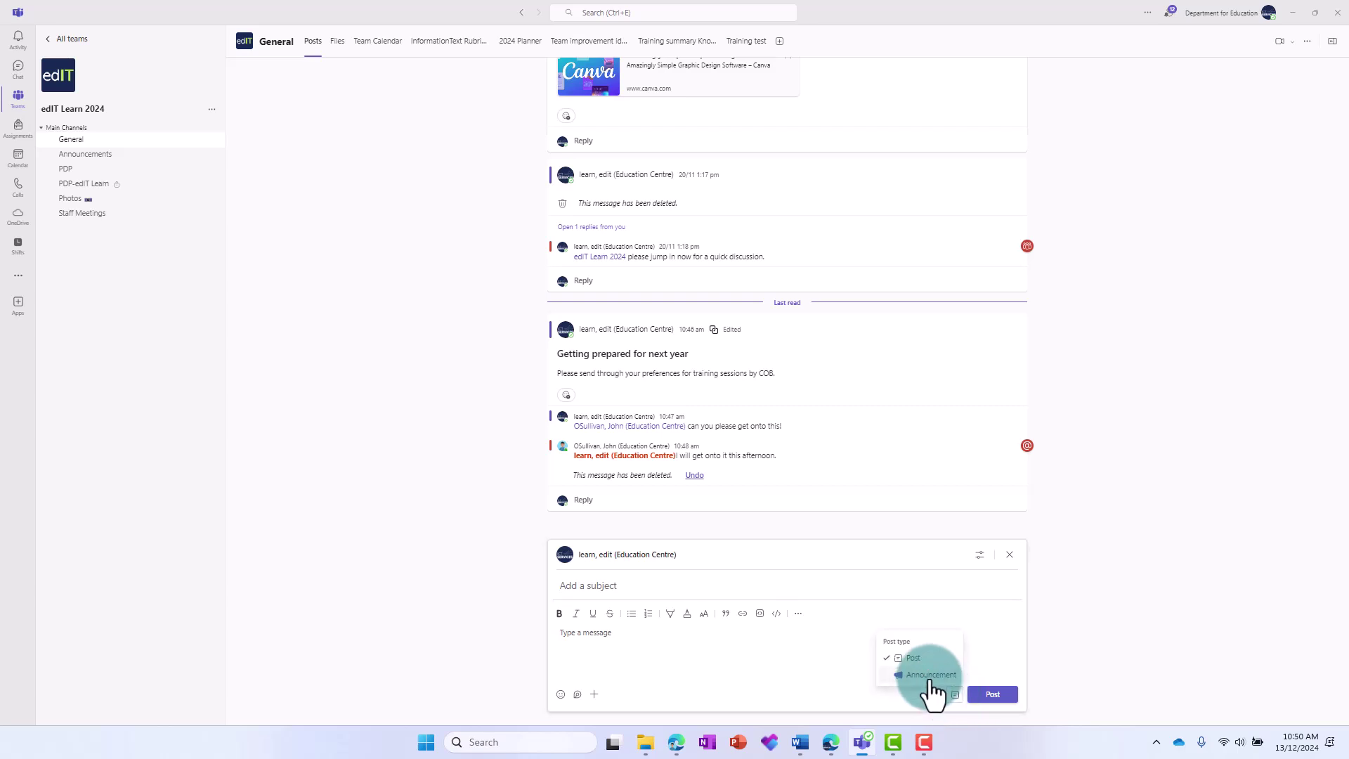
left_click(931, 676)
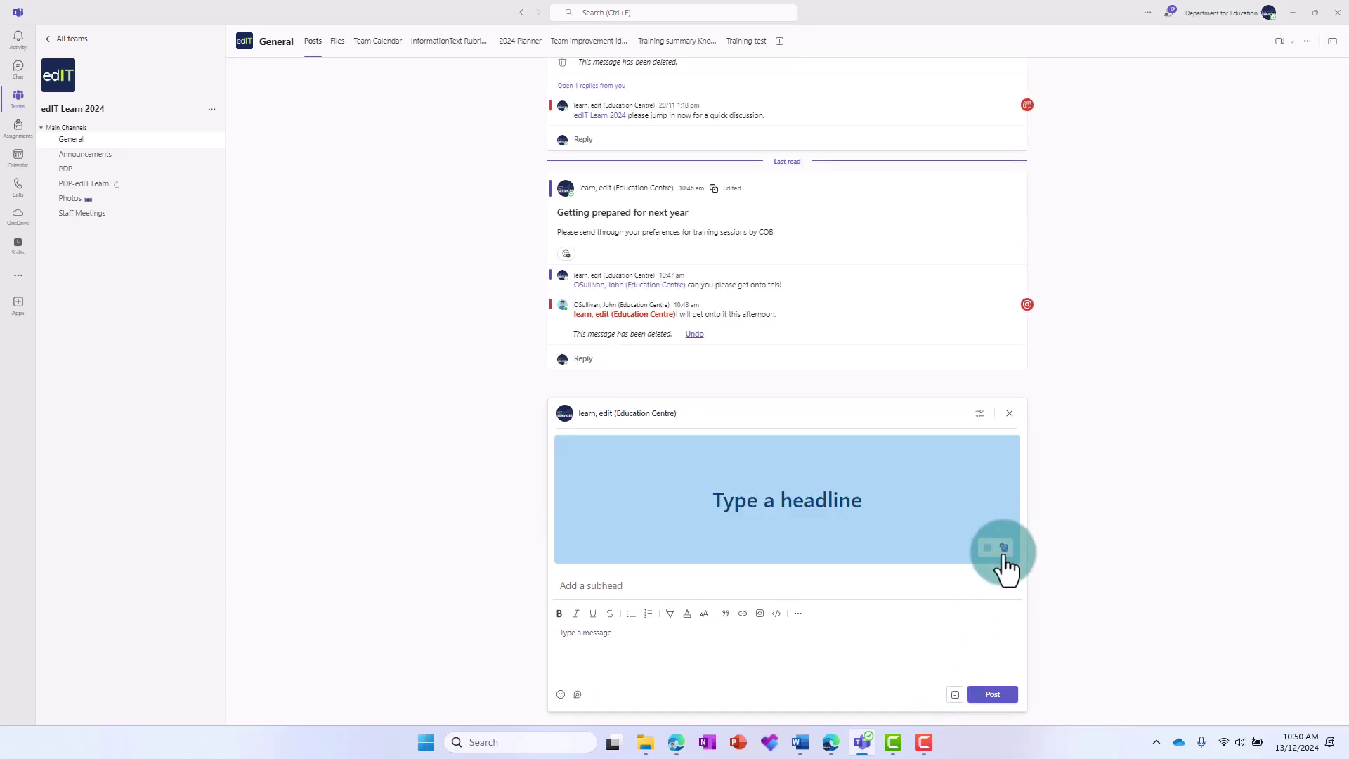
left_click(988, 549)
left_click(1062, 534)
Enter headline 'Our calendar is ready!', subhead 'Print off a copy!' and the message body
left_click(799, 510)
type("Ou")
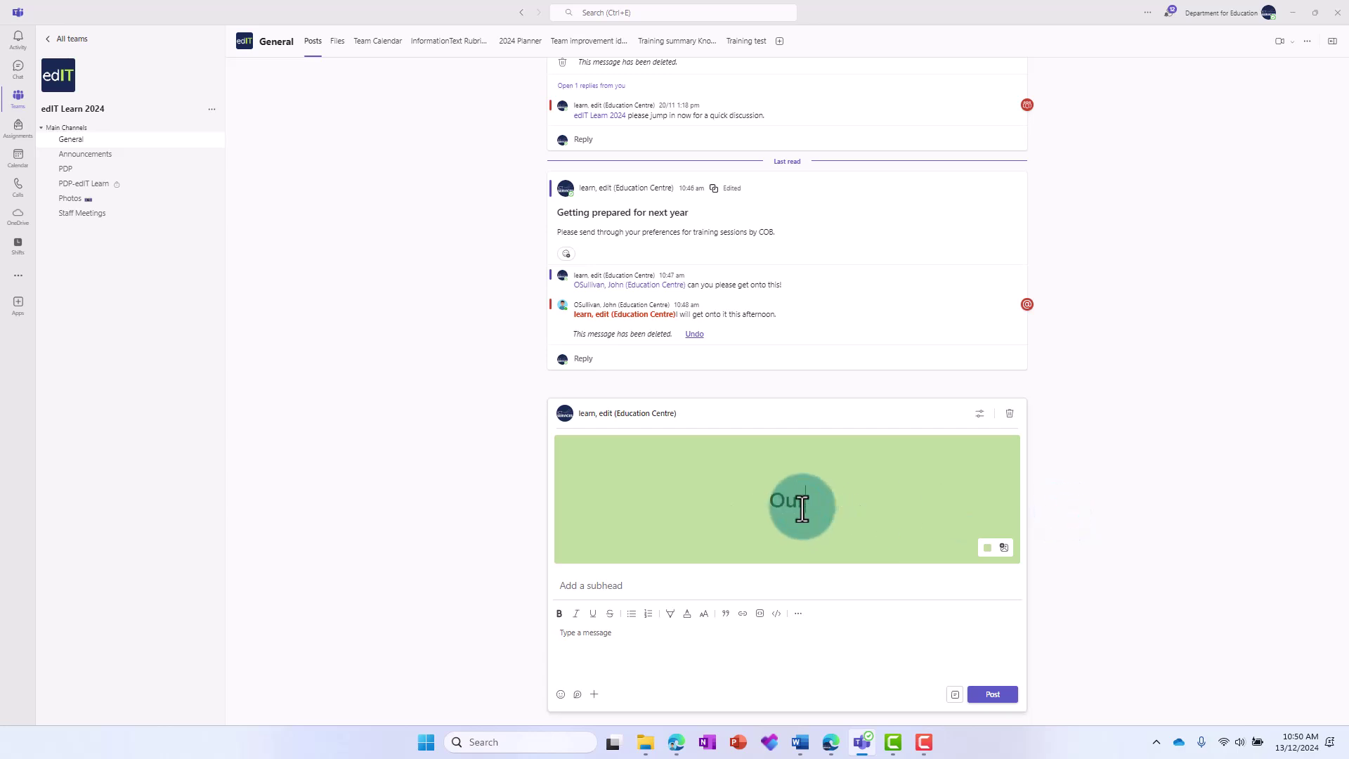
type("r calendar is ready!")
left_click(646, 585)
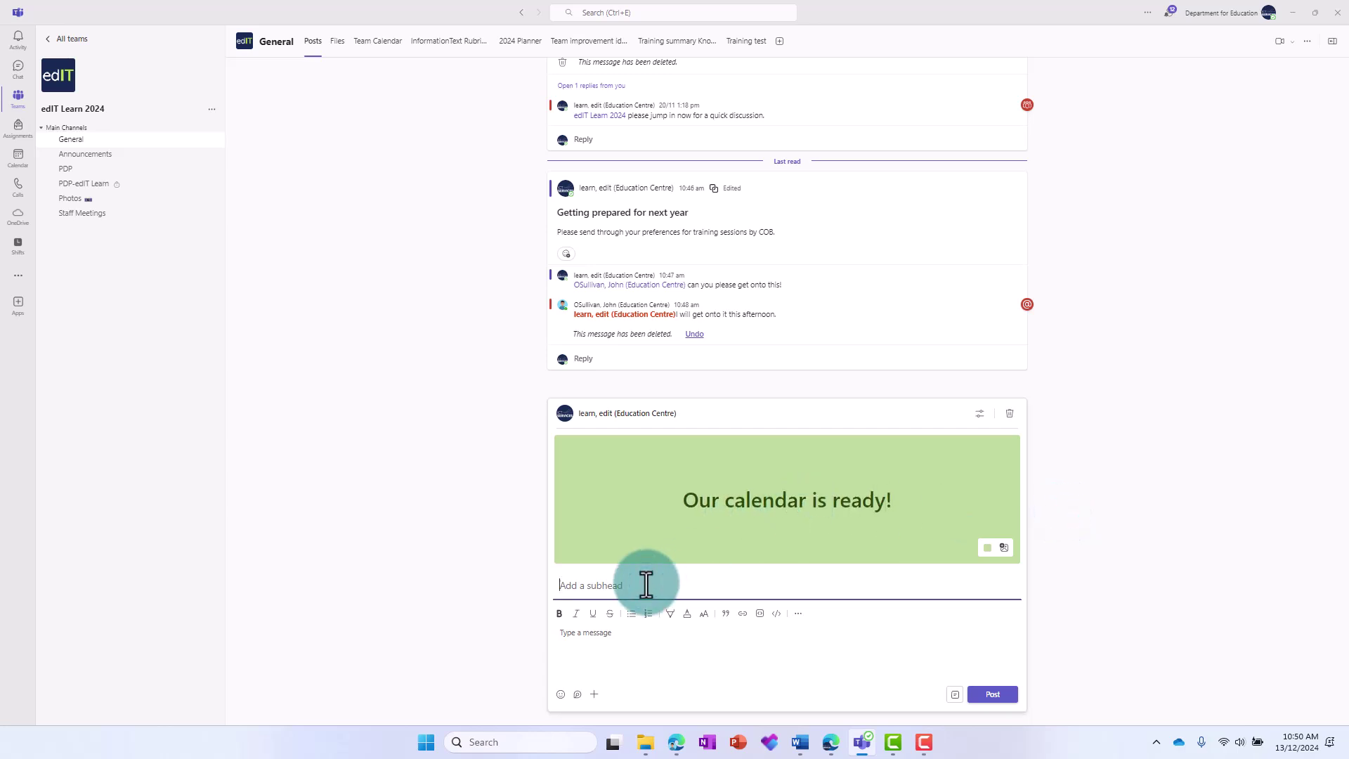
type("Print off a copy!")
left_click(602, 639)
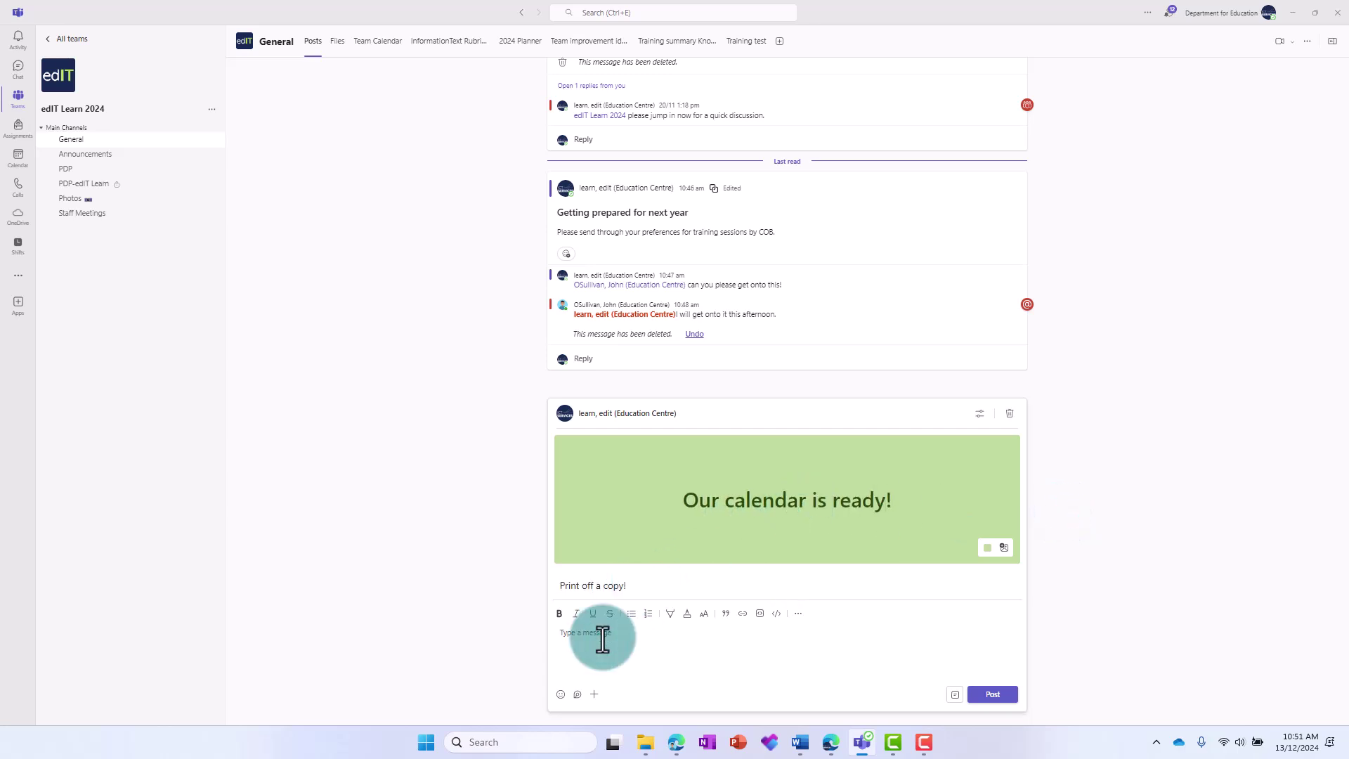
type("dnar has b")
type("een finalised!  P")
type("rint off a c")
type("opy for ")
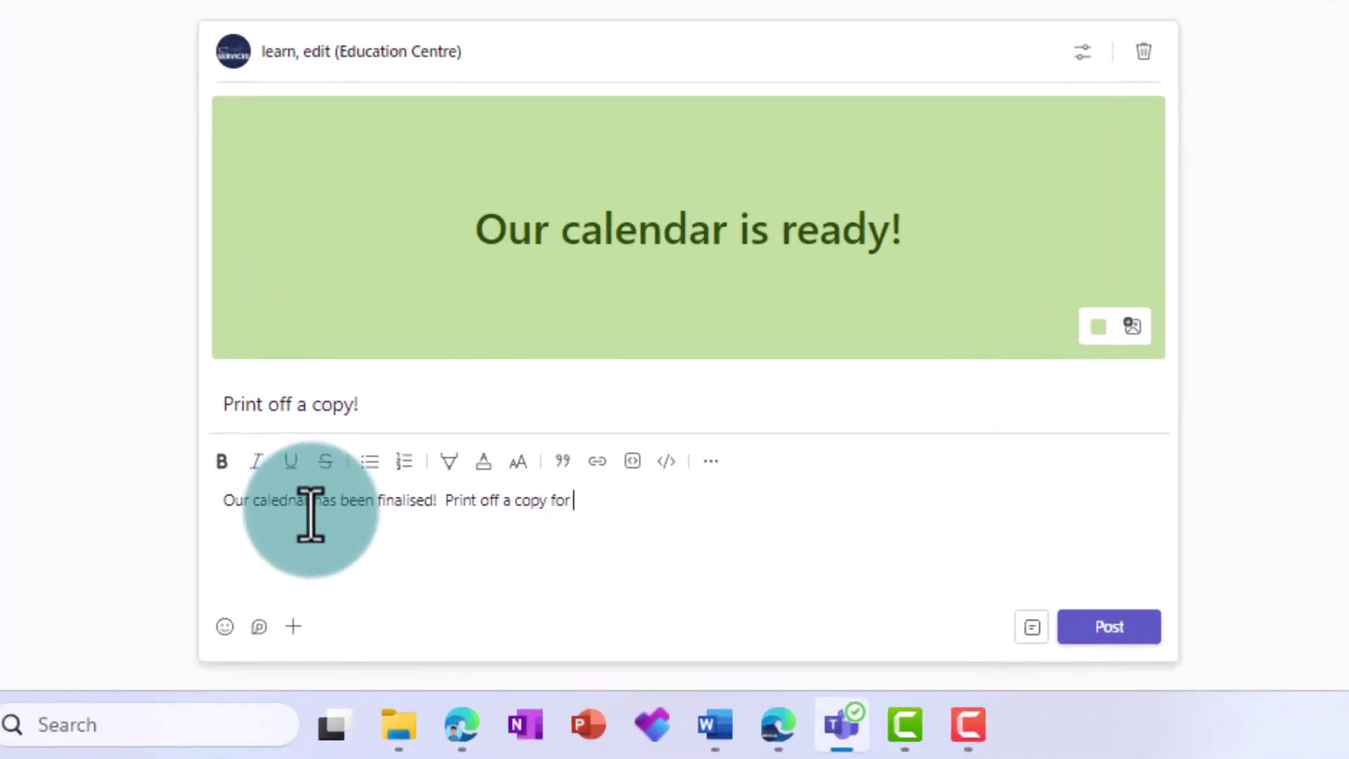
type("your desk!")
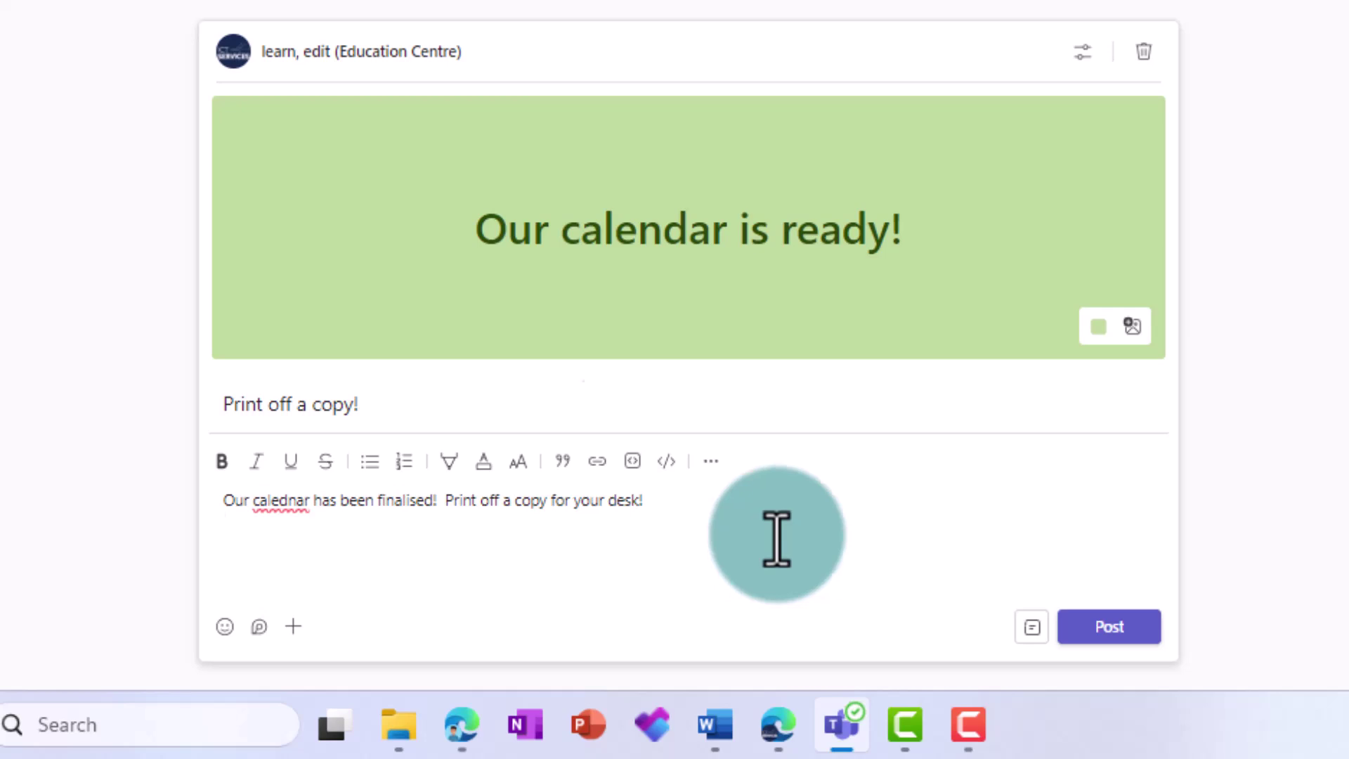
Correct the misspelling to 'calendar' and make that word bold in the message
right_click(281, 501)
left_click(387, 298)
double_click(269, 501)
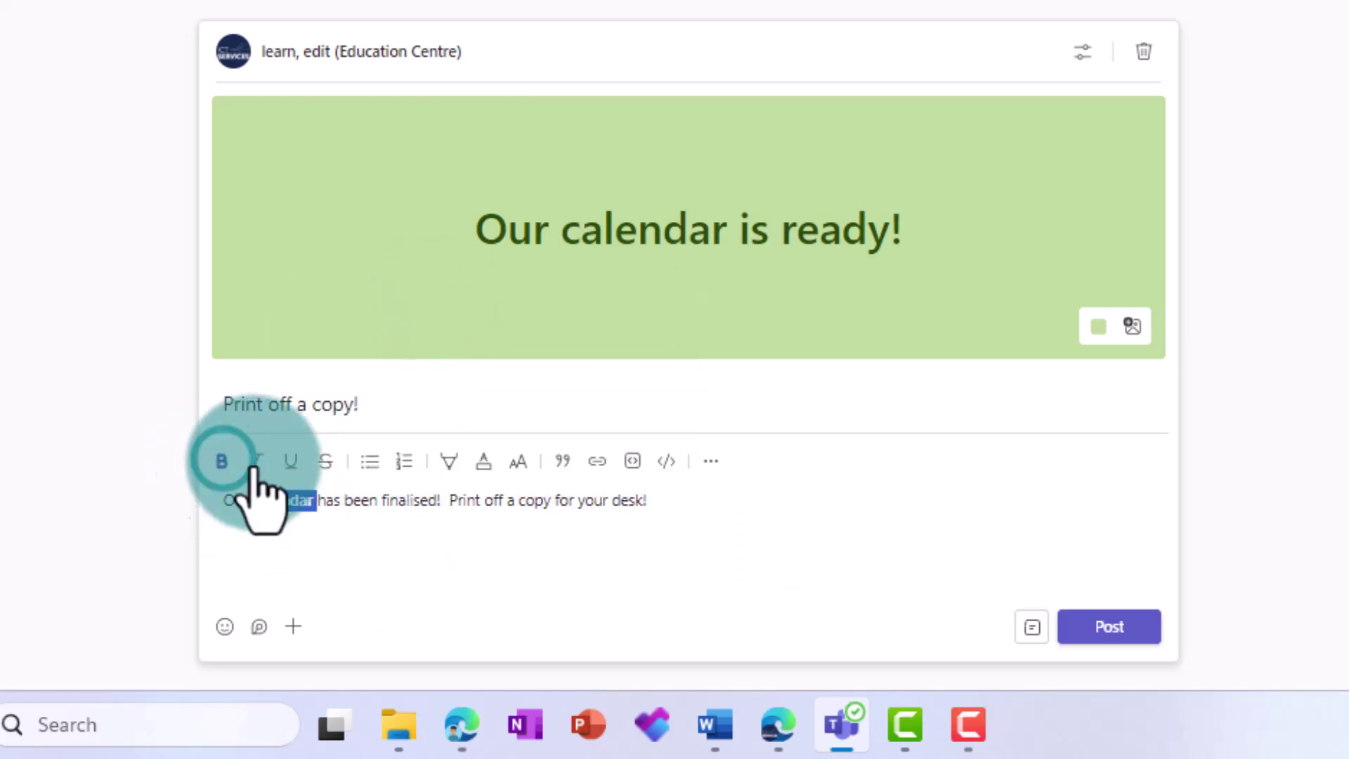
double_click(463, 500)
left_click(667, 501)
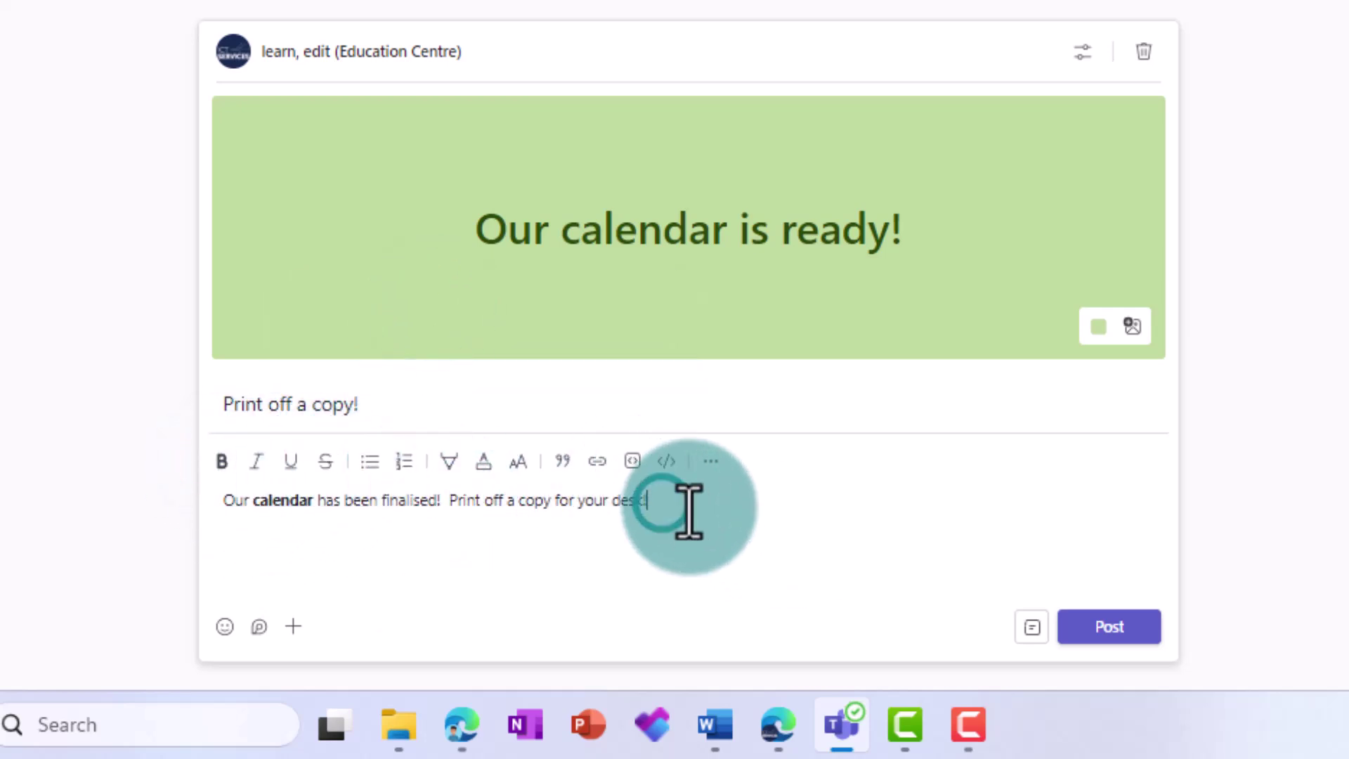